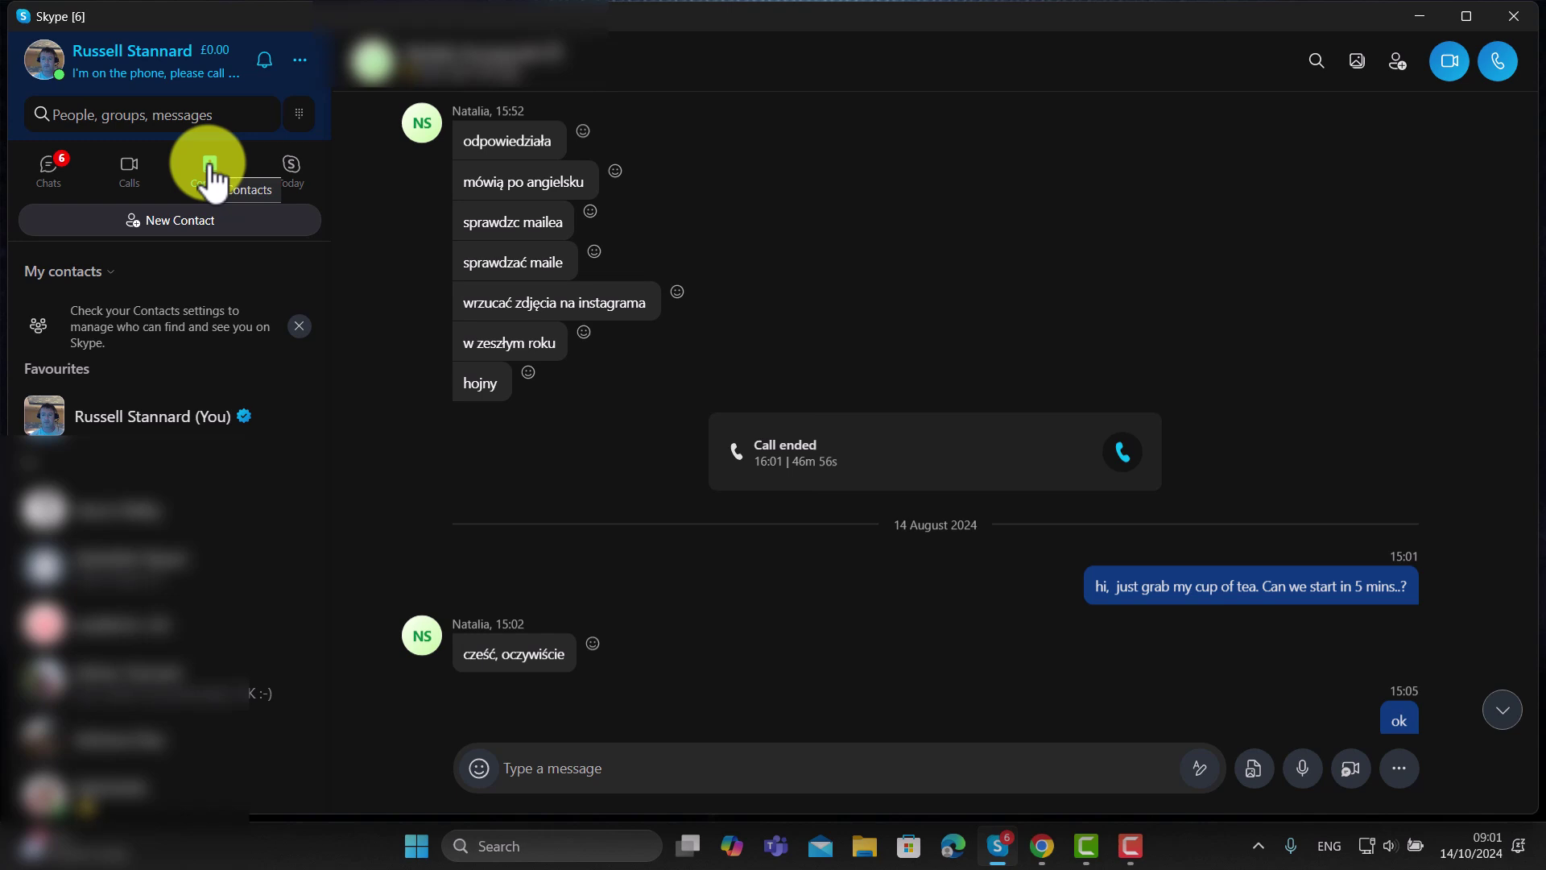
Start a new contact search in Find people and open the person's pending request.
left_click(170, 227)
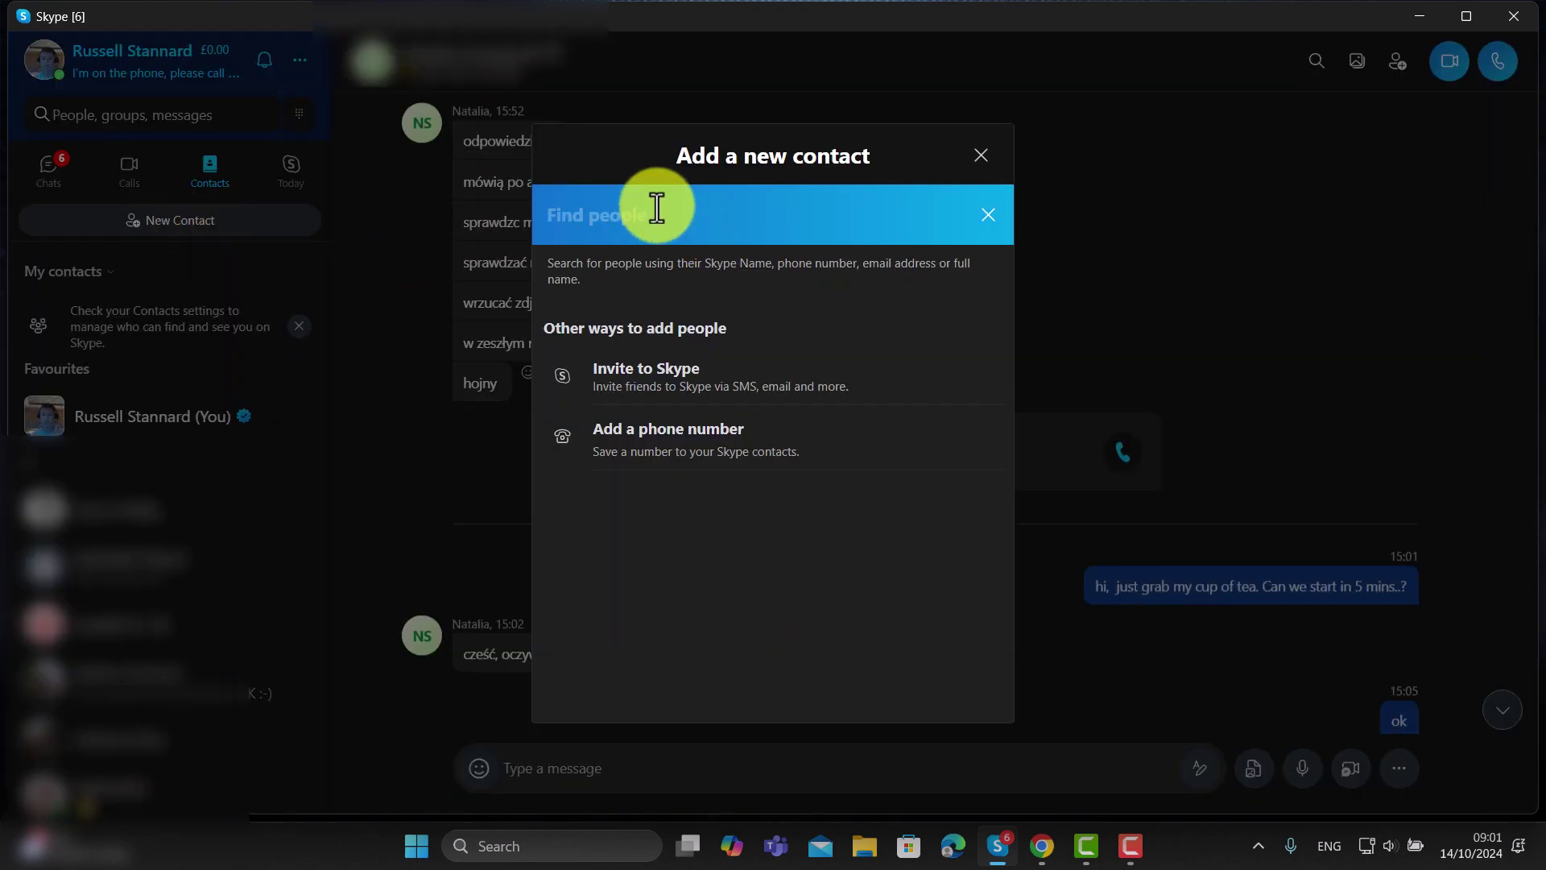
left_click(578, 209)
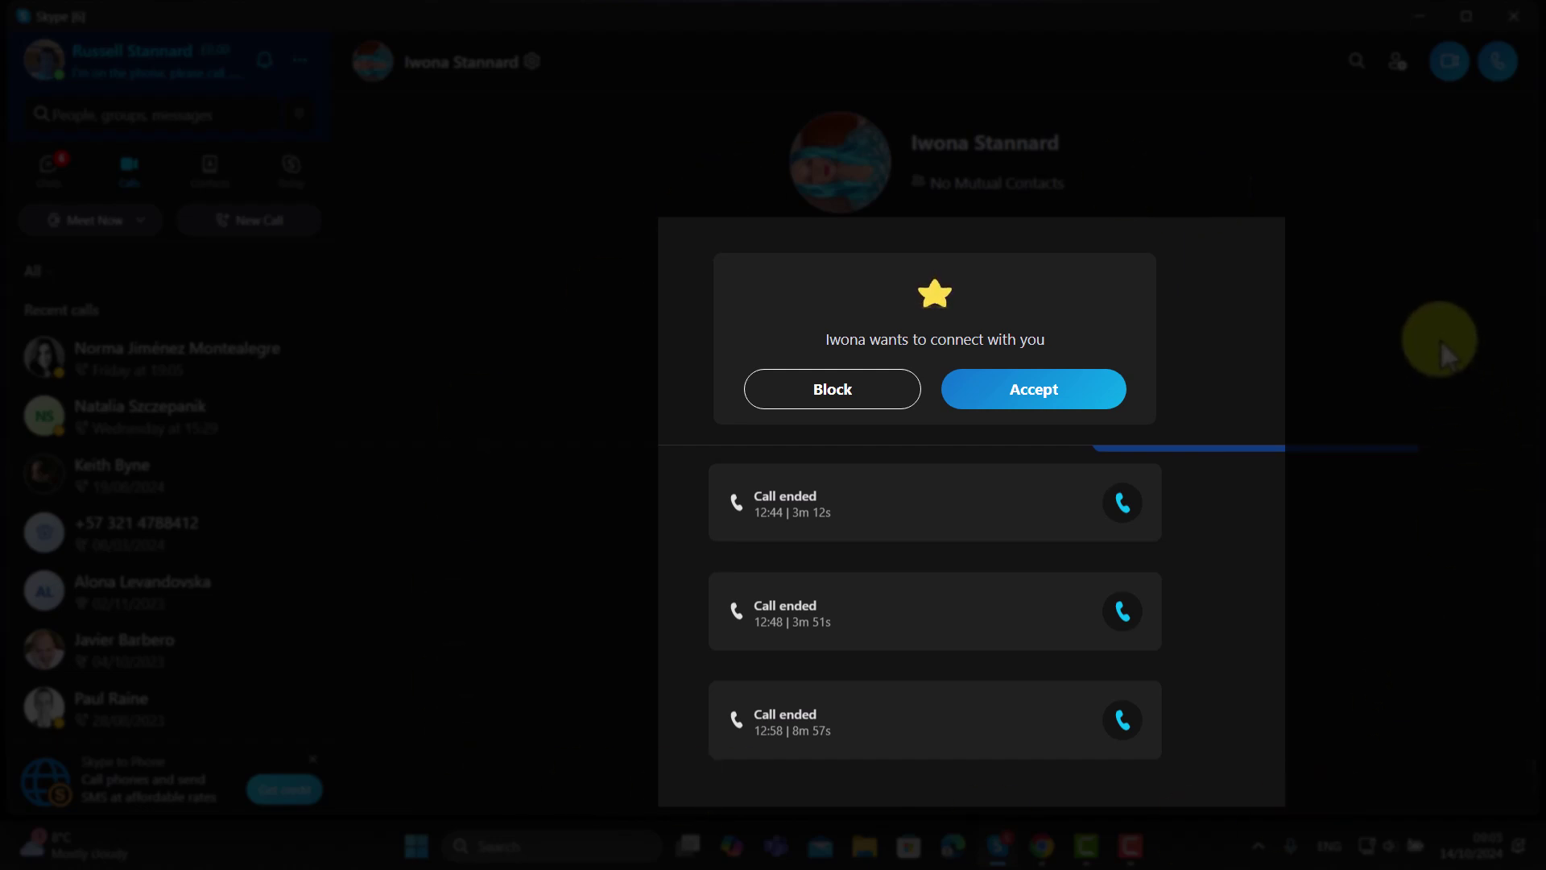
Accept the contact's 'wants to connect with you' request.
left_click(1036, 392)
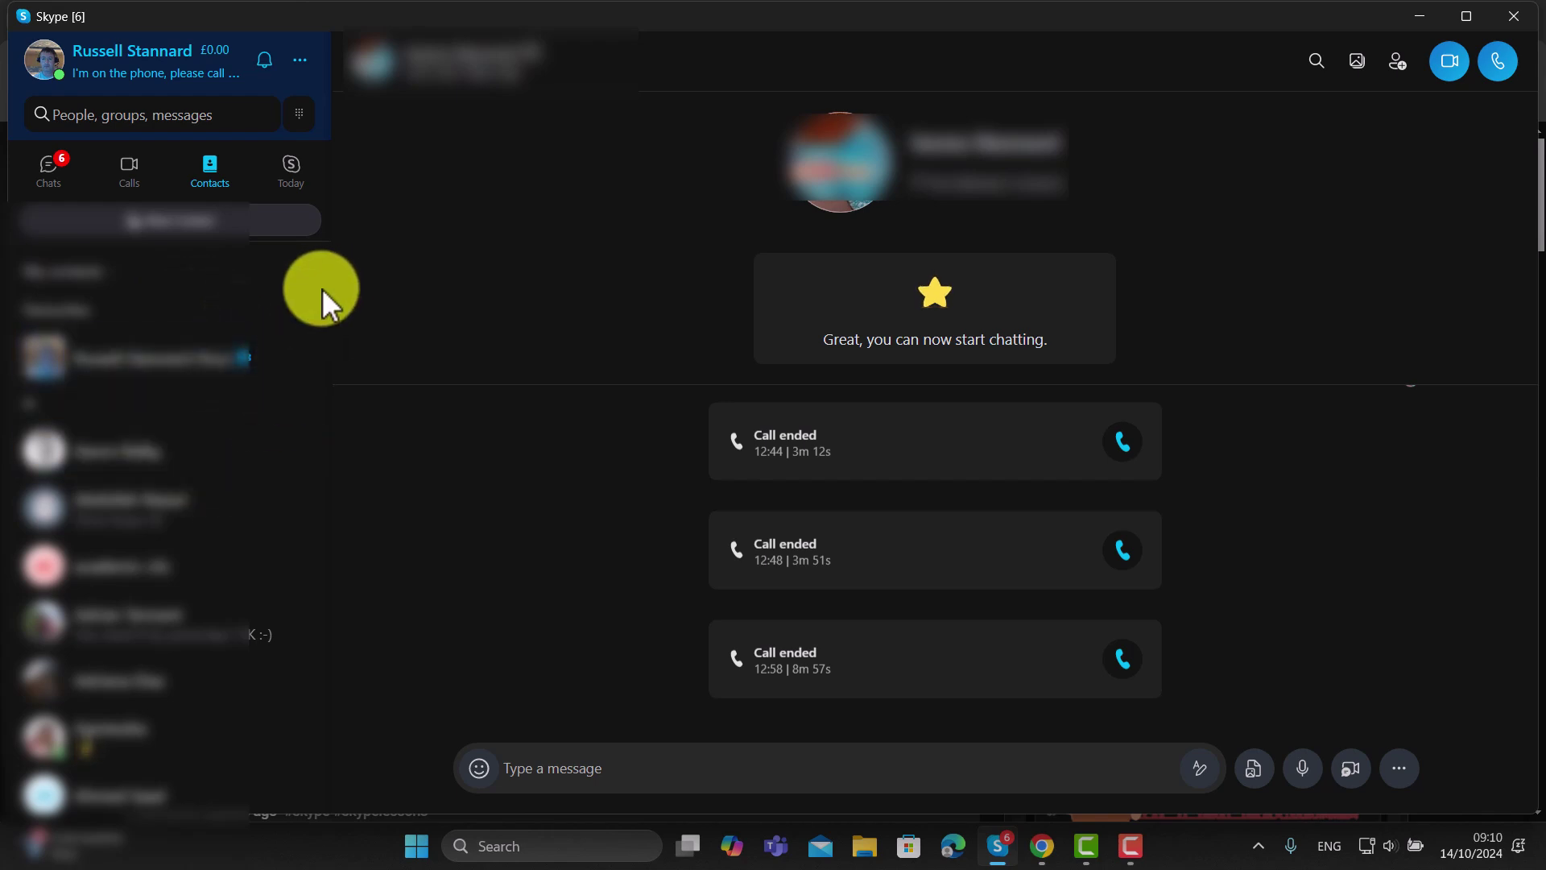
Video-call the new contact, dismiss the not-online notice, and open the '...' account menu.
mouse_move(325, 306)
left_click_drag(317, 300, 312, 544)
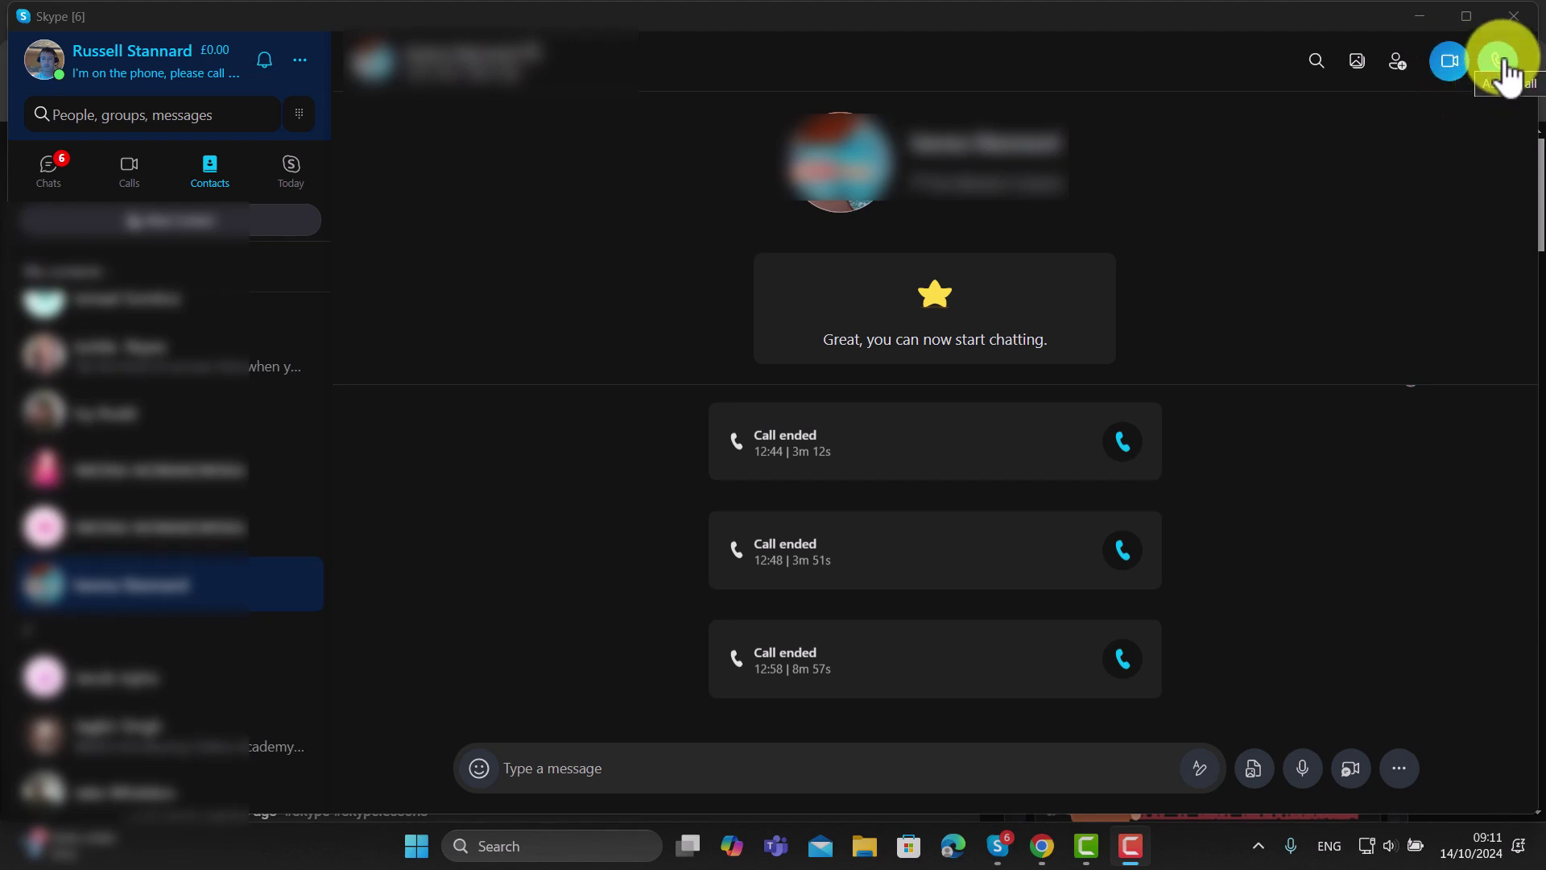
left_click(1455, 63)
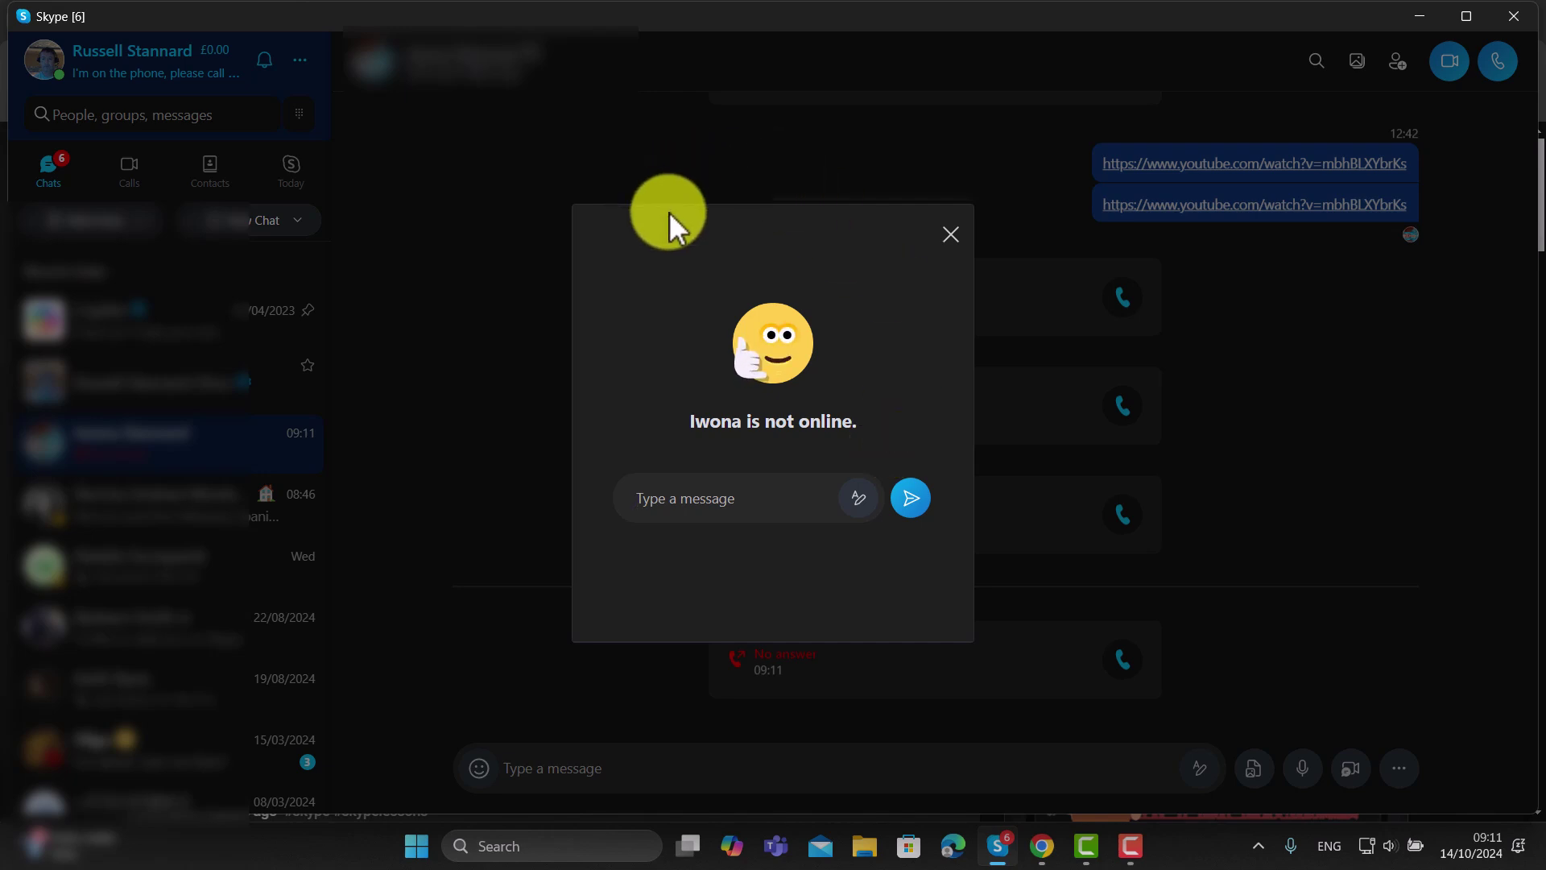
left_click(708, 100)
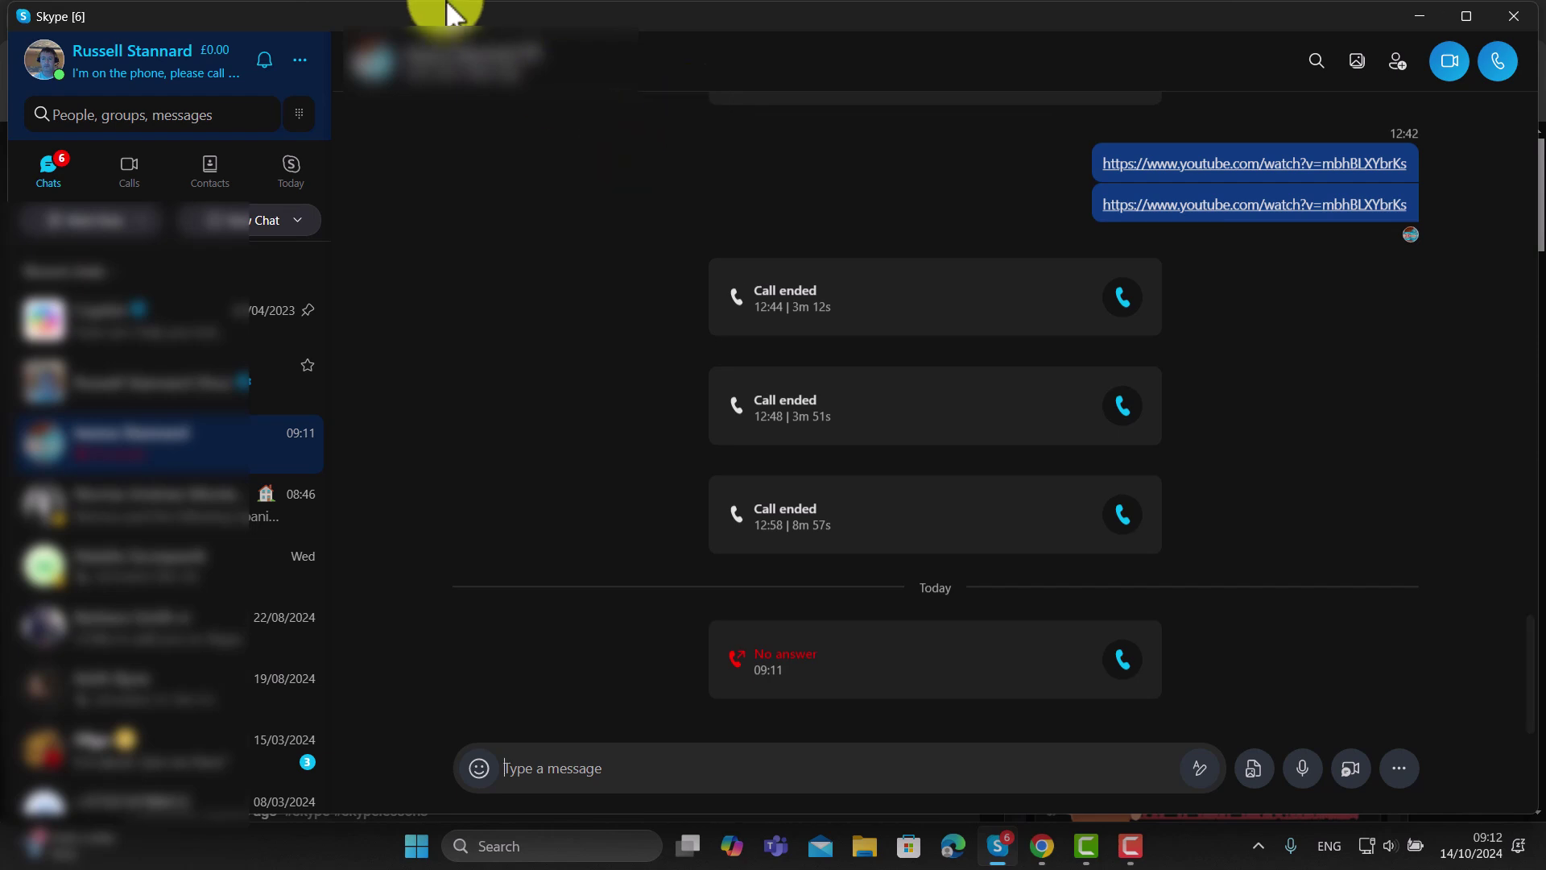
left_click(300, 60)
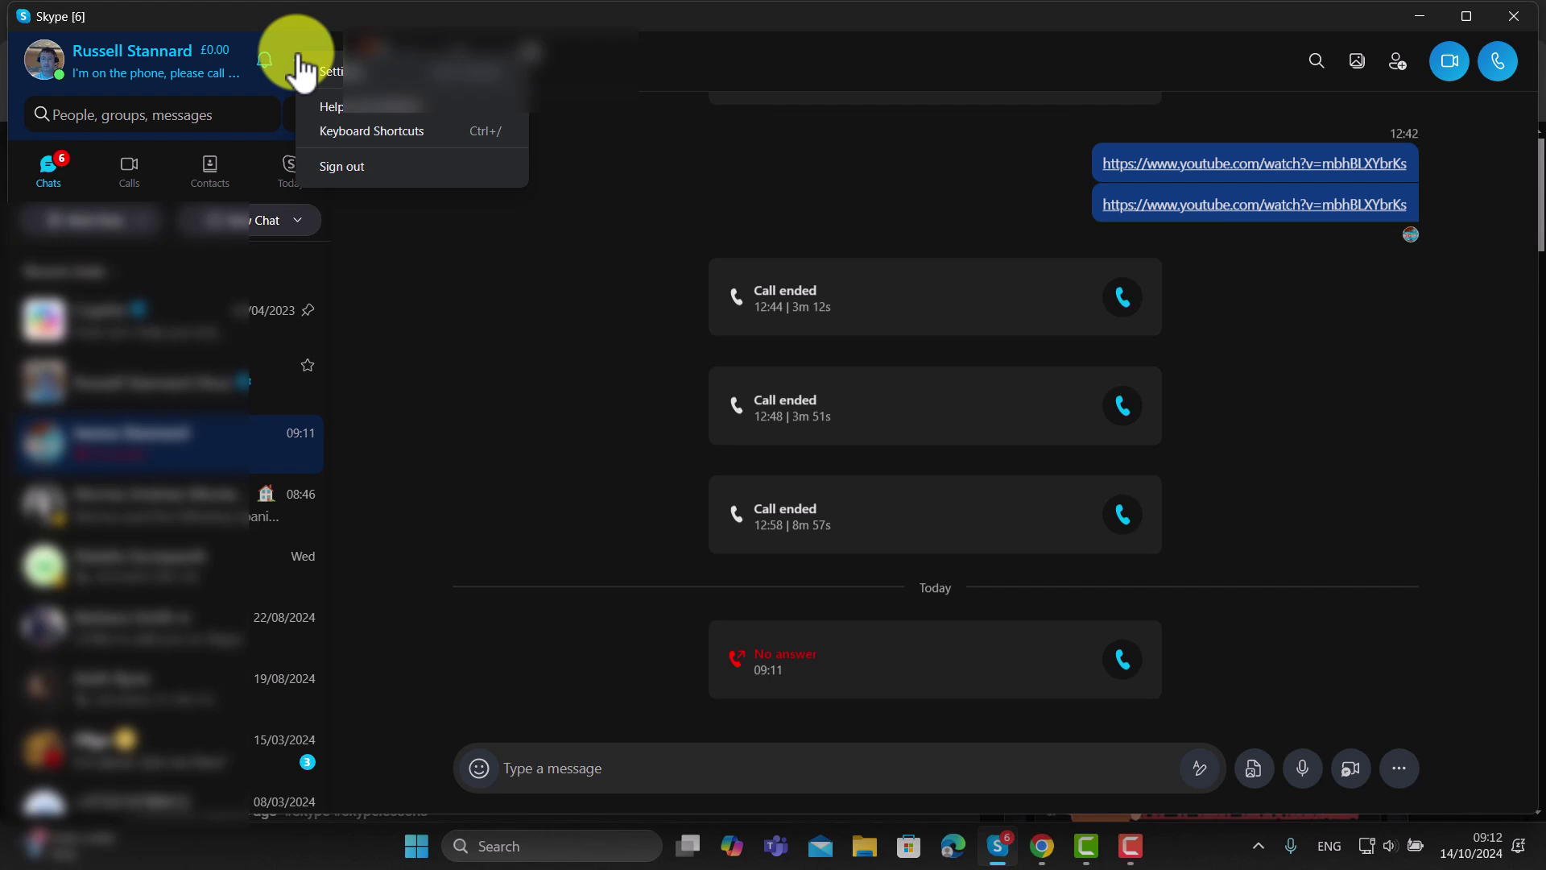
In Audio & Video settings, set the camera background to the room-with-mirror image.
left_click(360, 71)
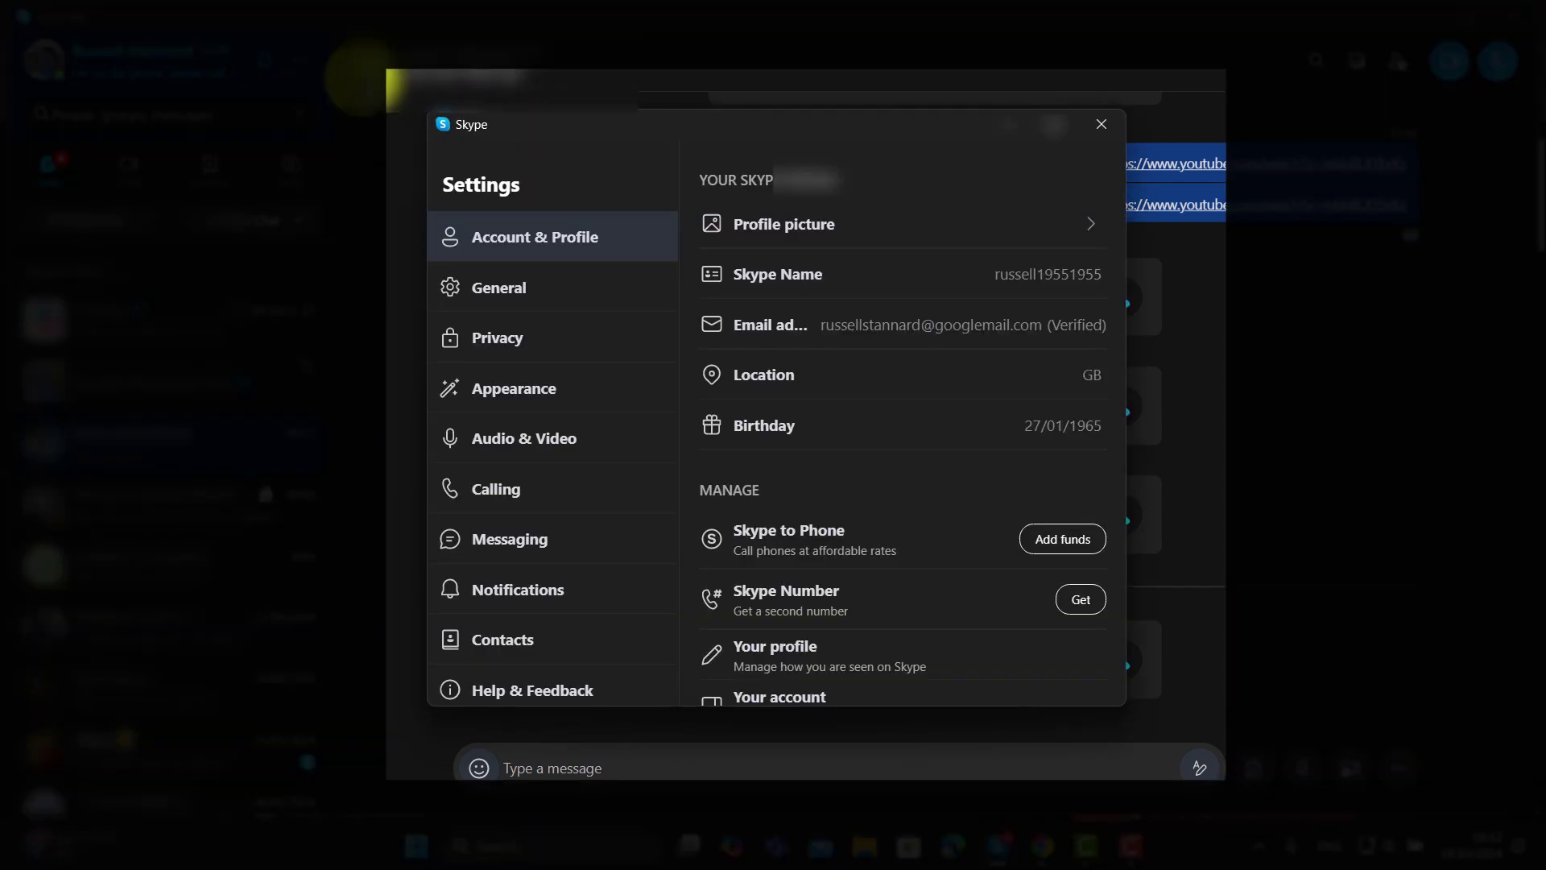
left_click(503, 441)
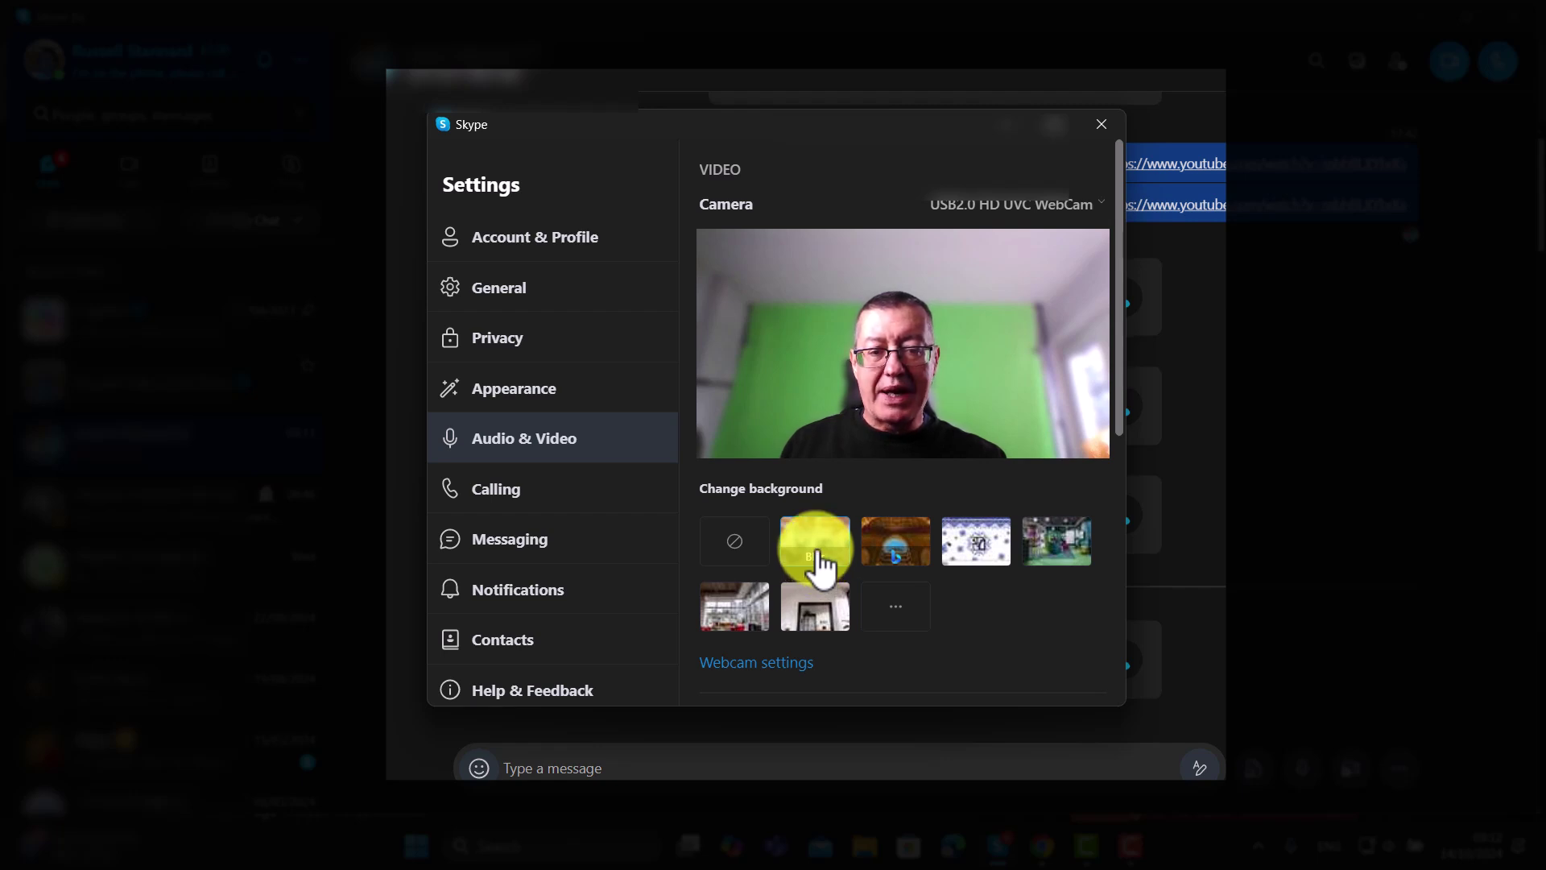
left_click(965, 556)
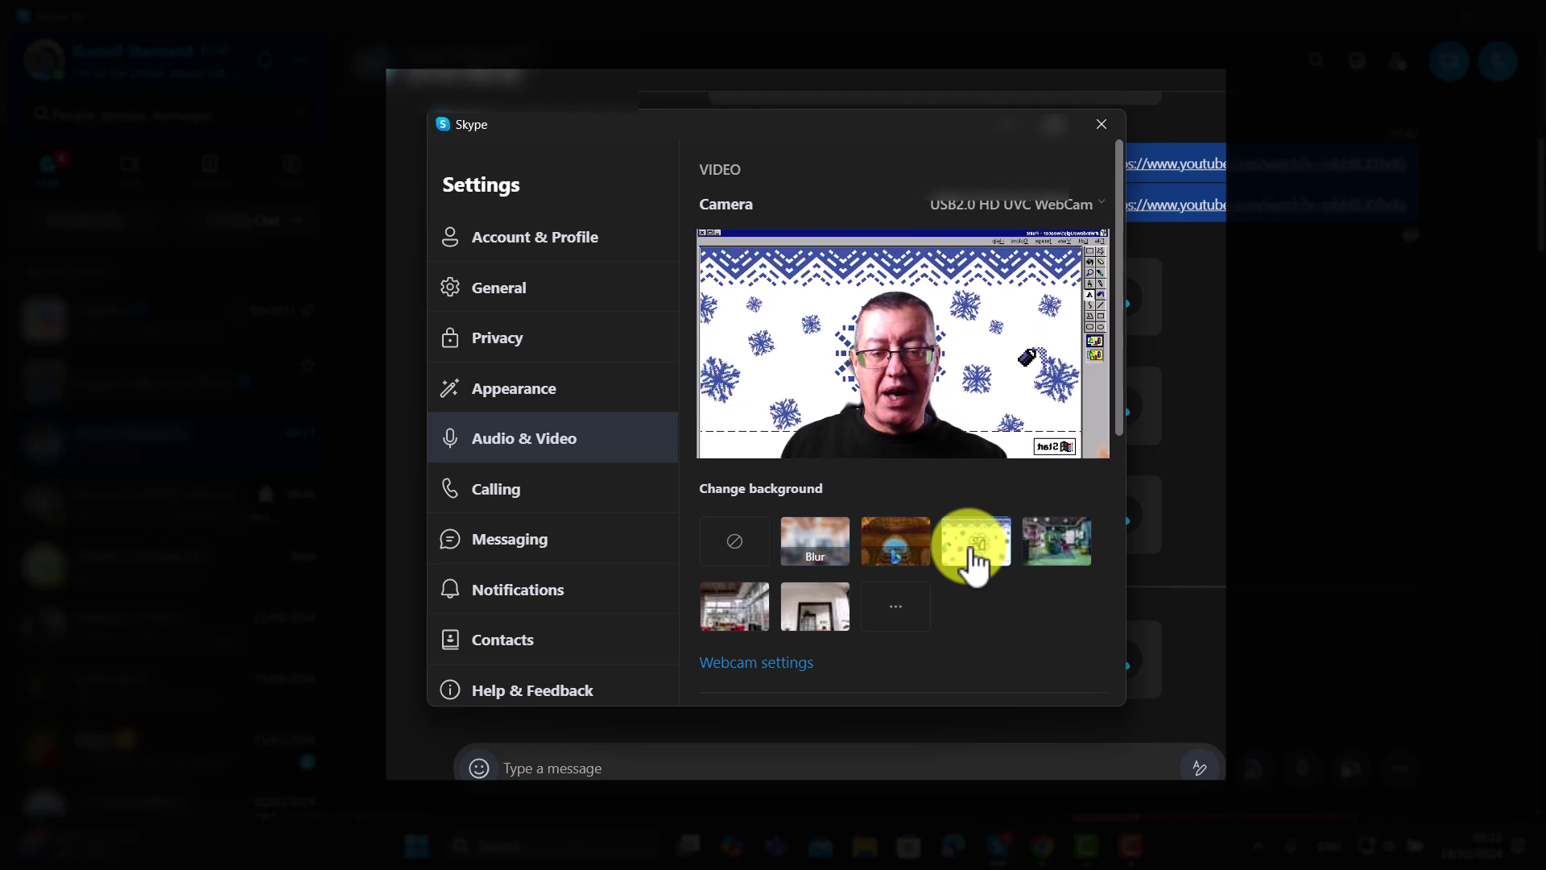
left_click(1055, 543)
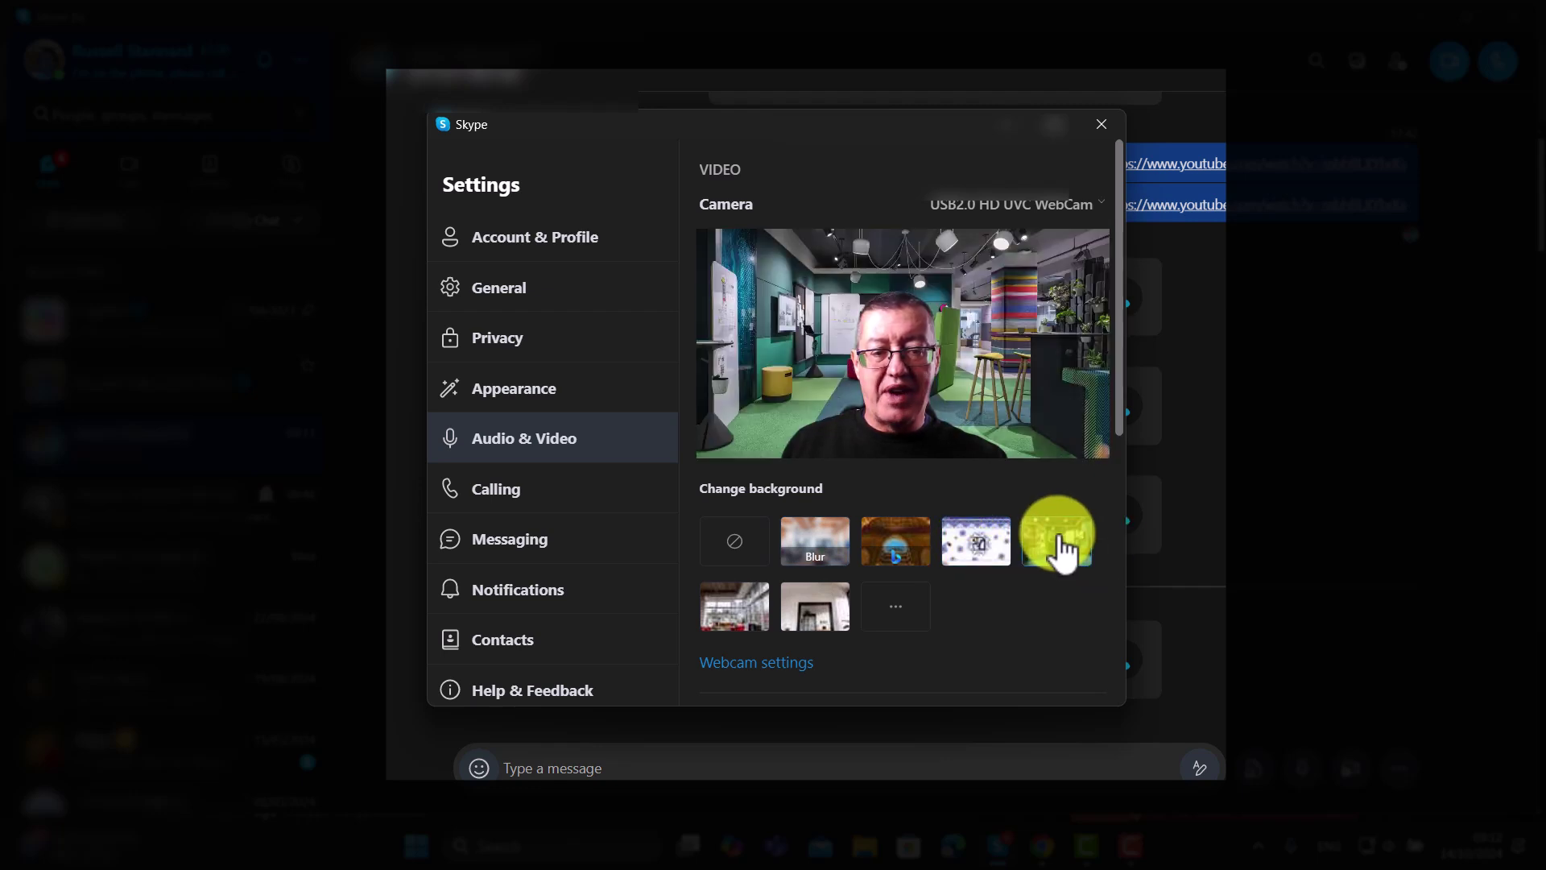
left_click(737, 617)
left_click(812, 600)
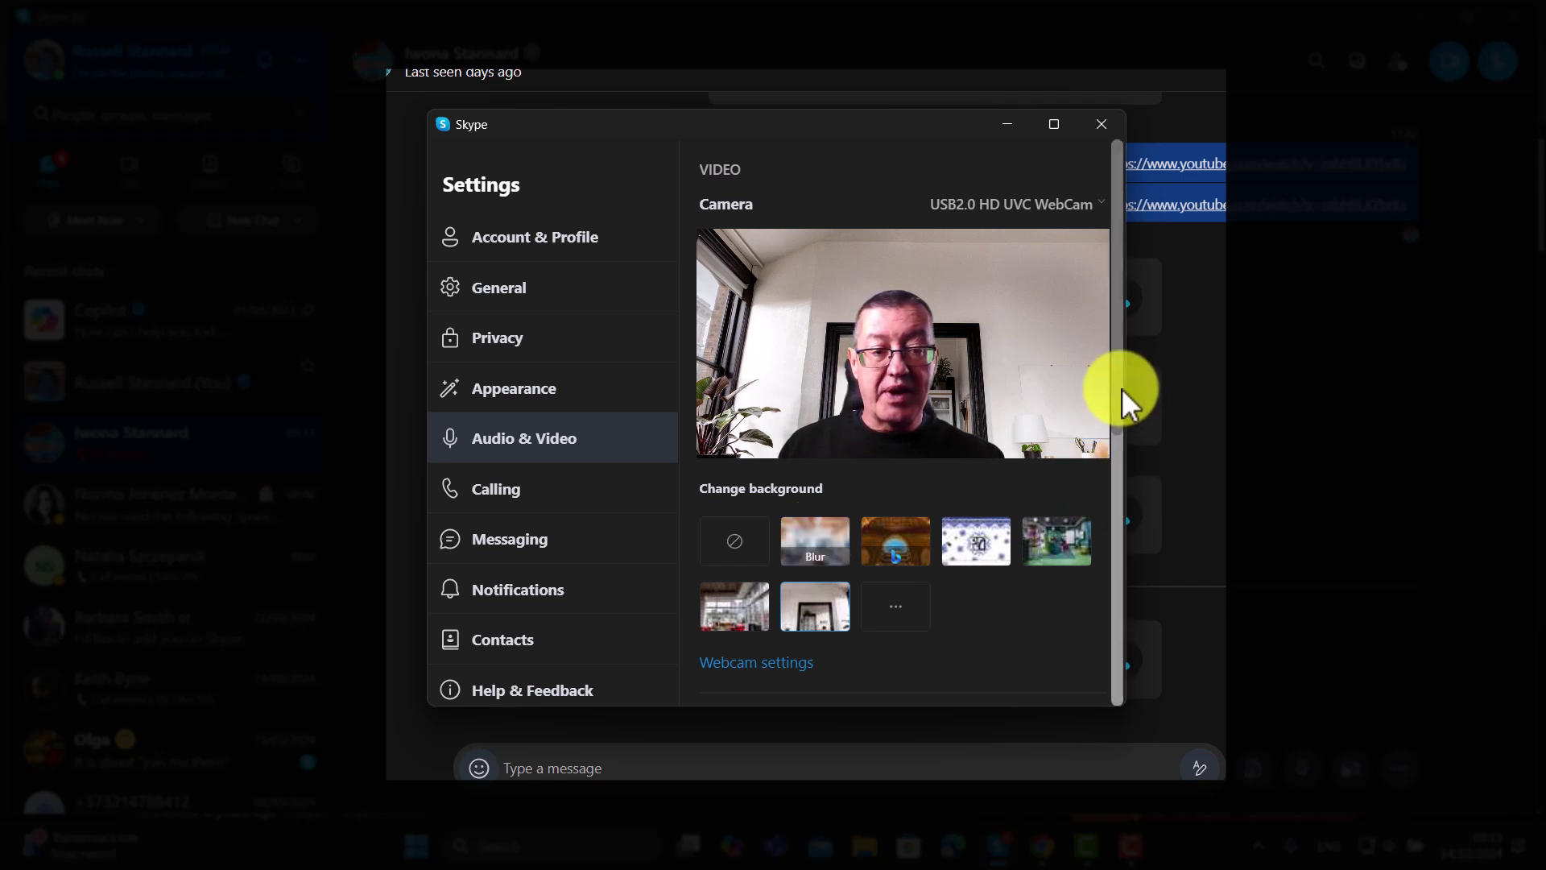
Check the microphone list and keep the Yeti Stereo Microphone as input.
scroll(1120, 395, "down", 1)
left_click_drag(1116, 427, 1099, 618)
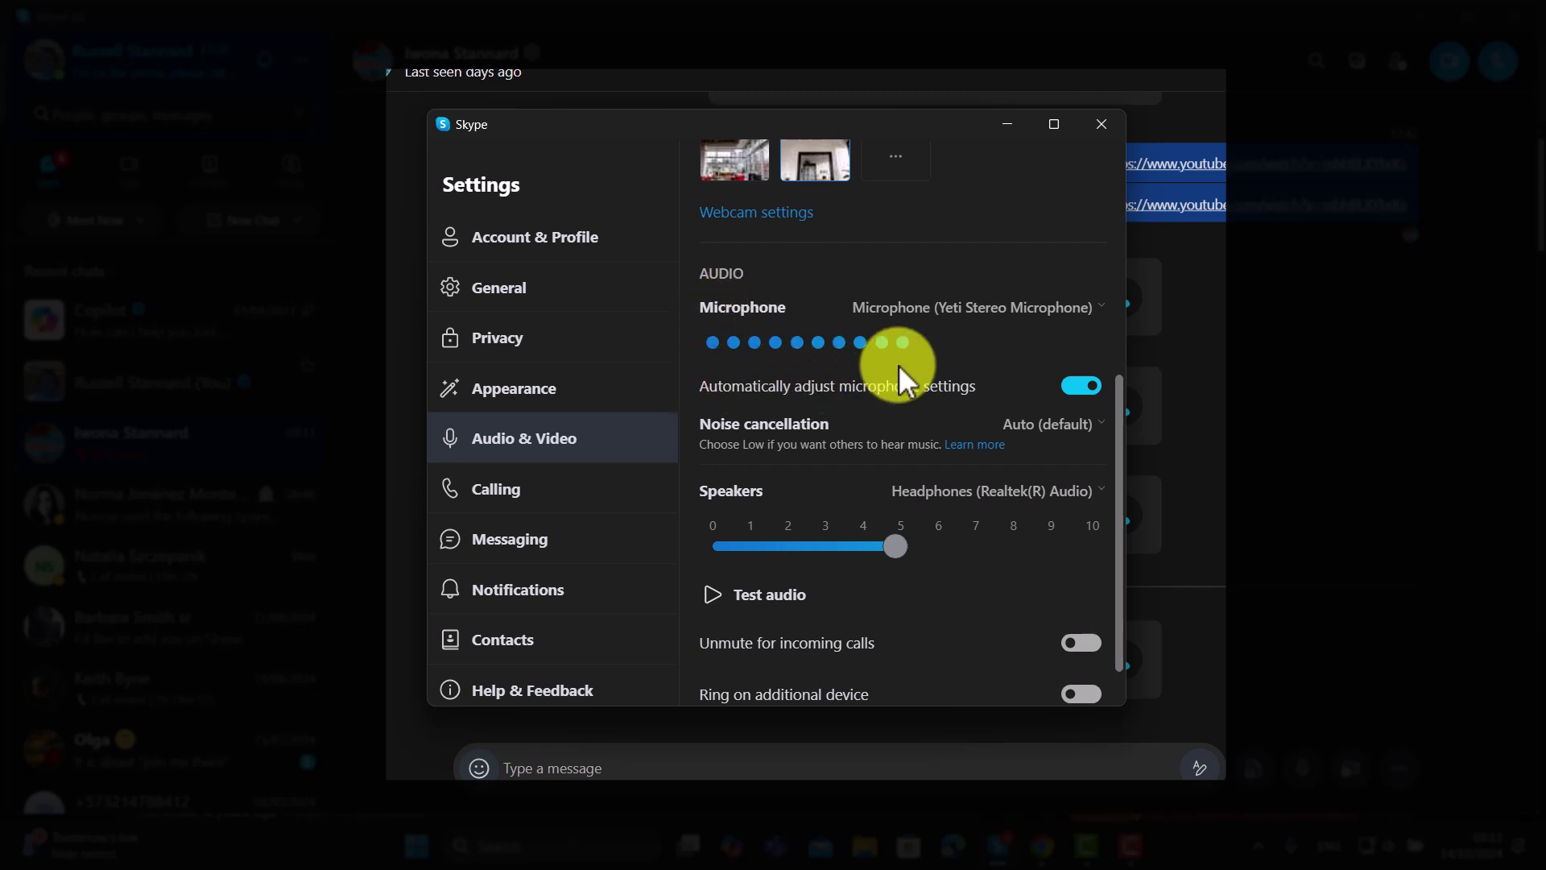
left_click(1103, 308)
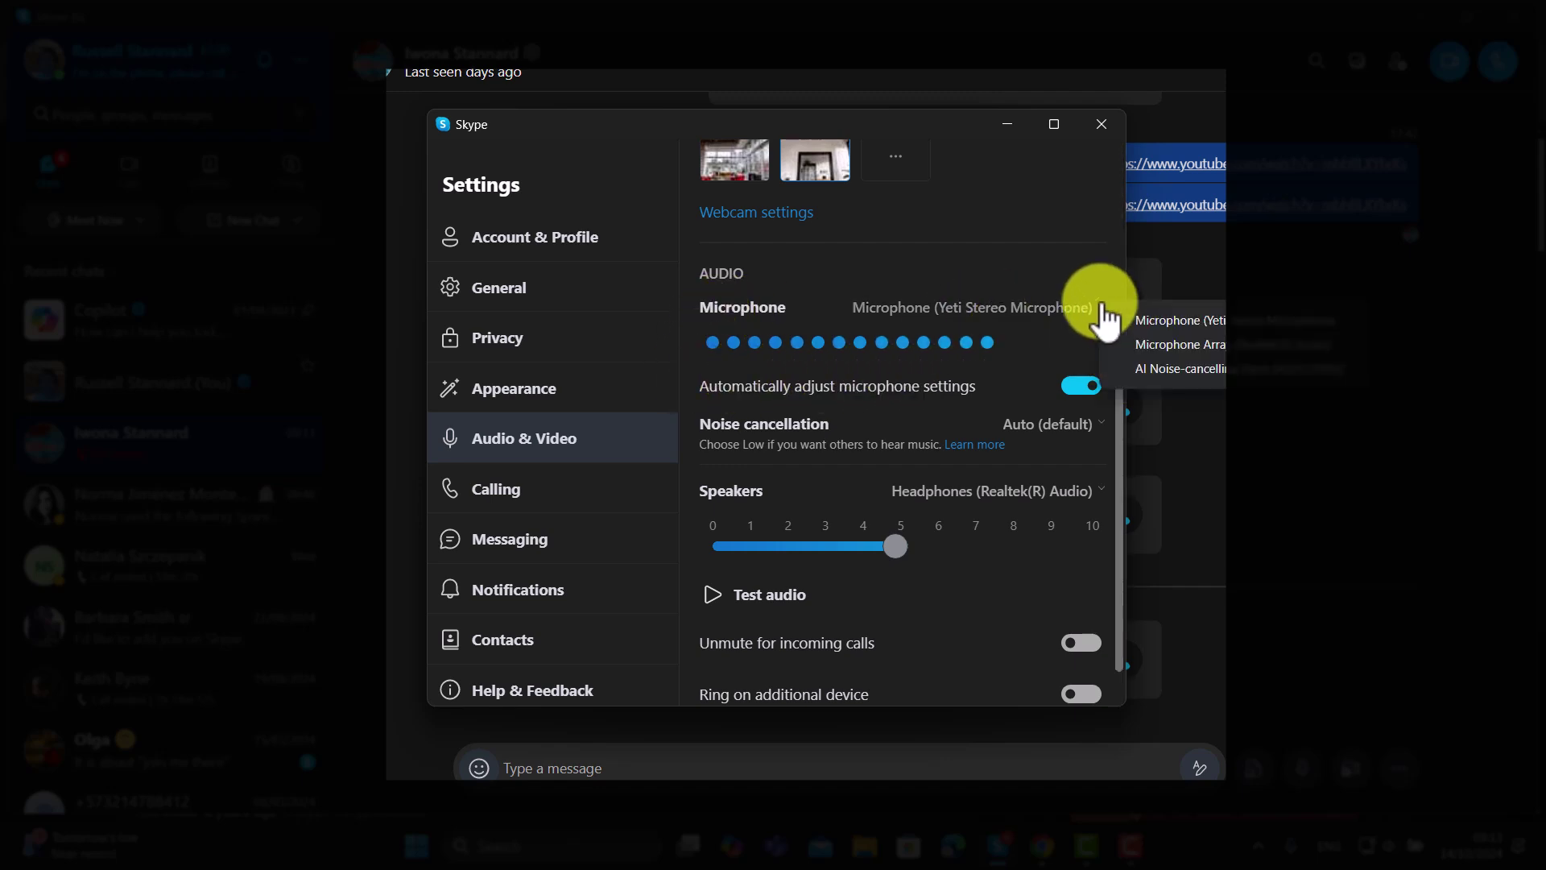
left_click(1146, 315)
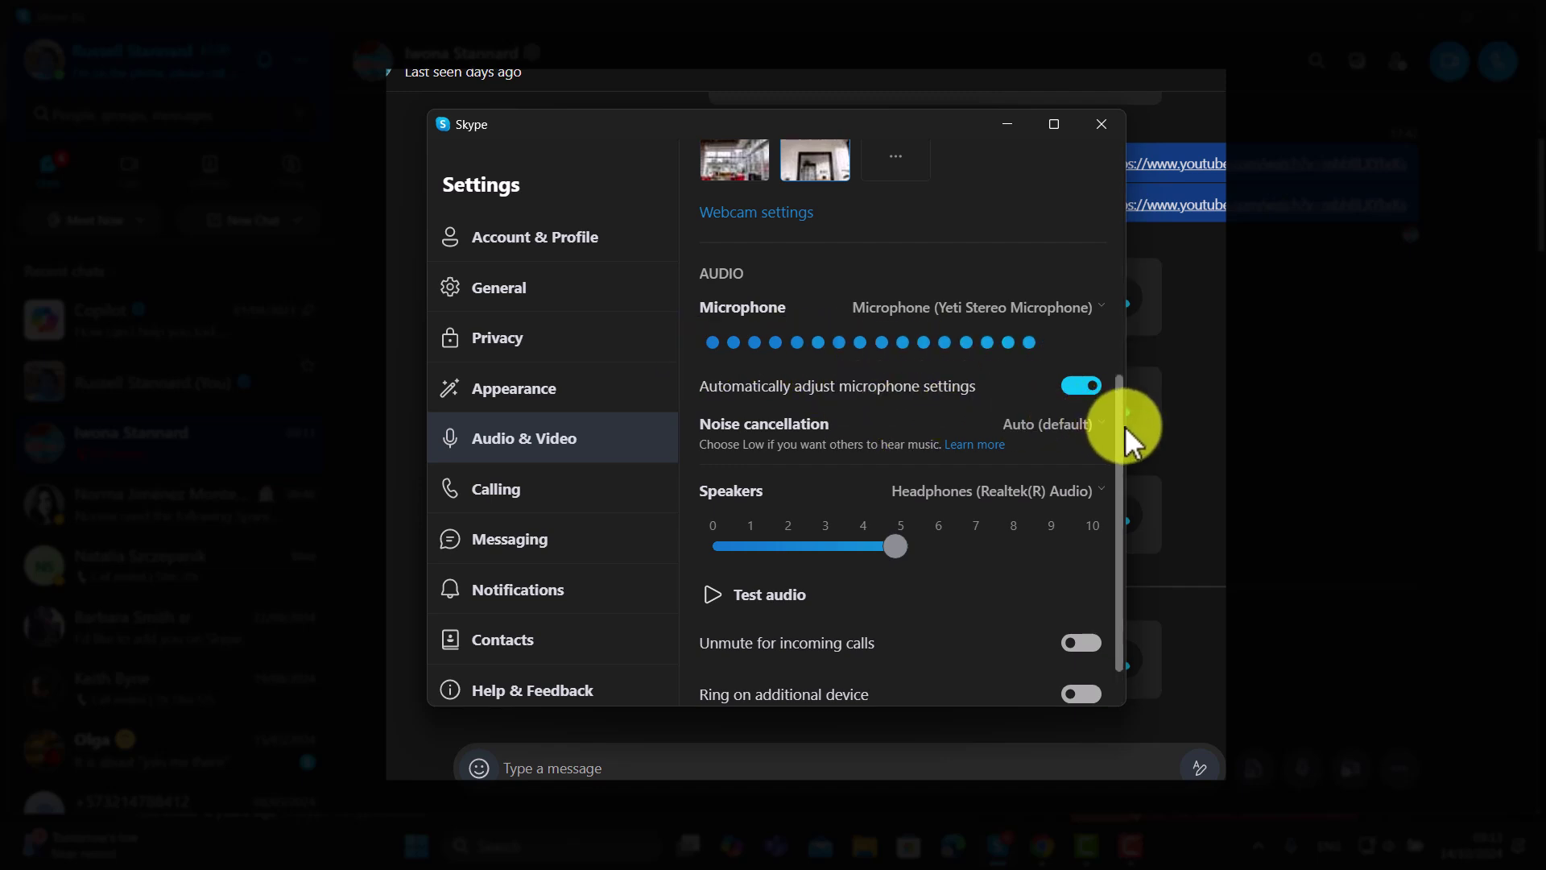
Keep the Realtek headphones as speakers and recheck the microphone options.
left_click_drag(1125, 444, 1107, 536)
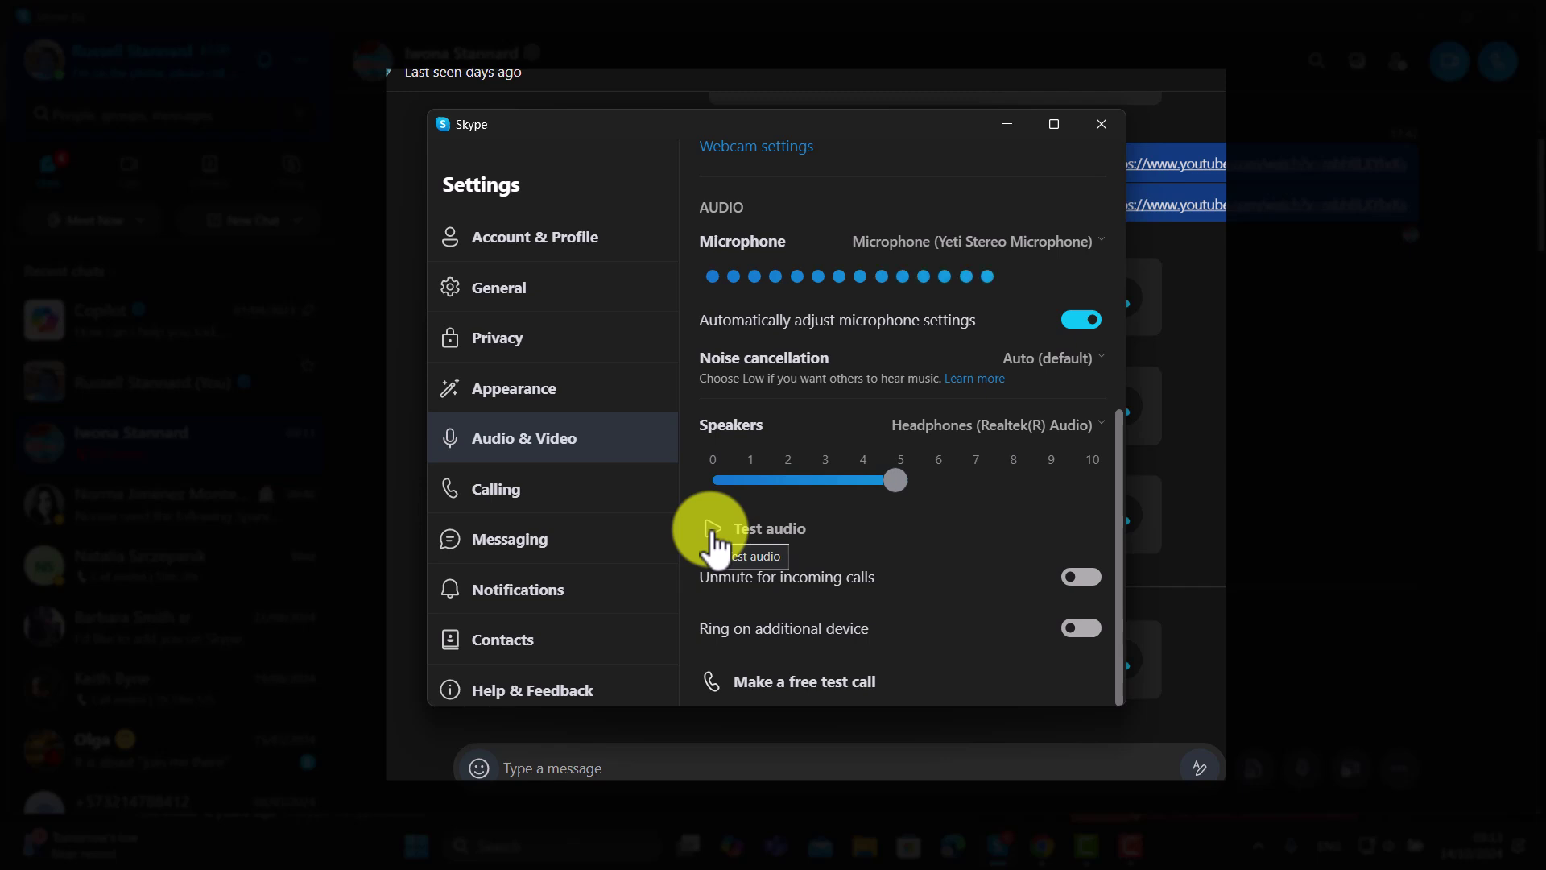
left_click(1105, 424)
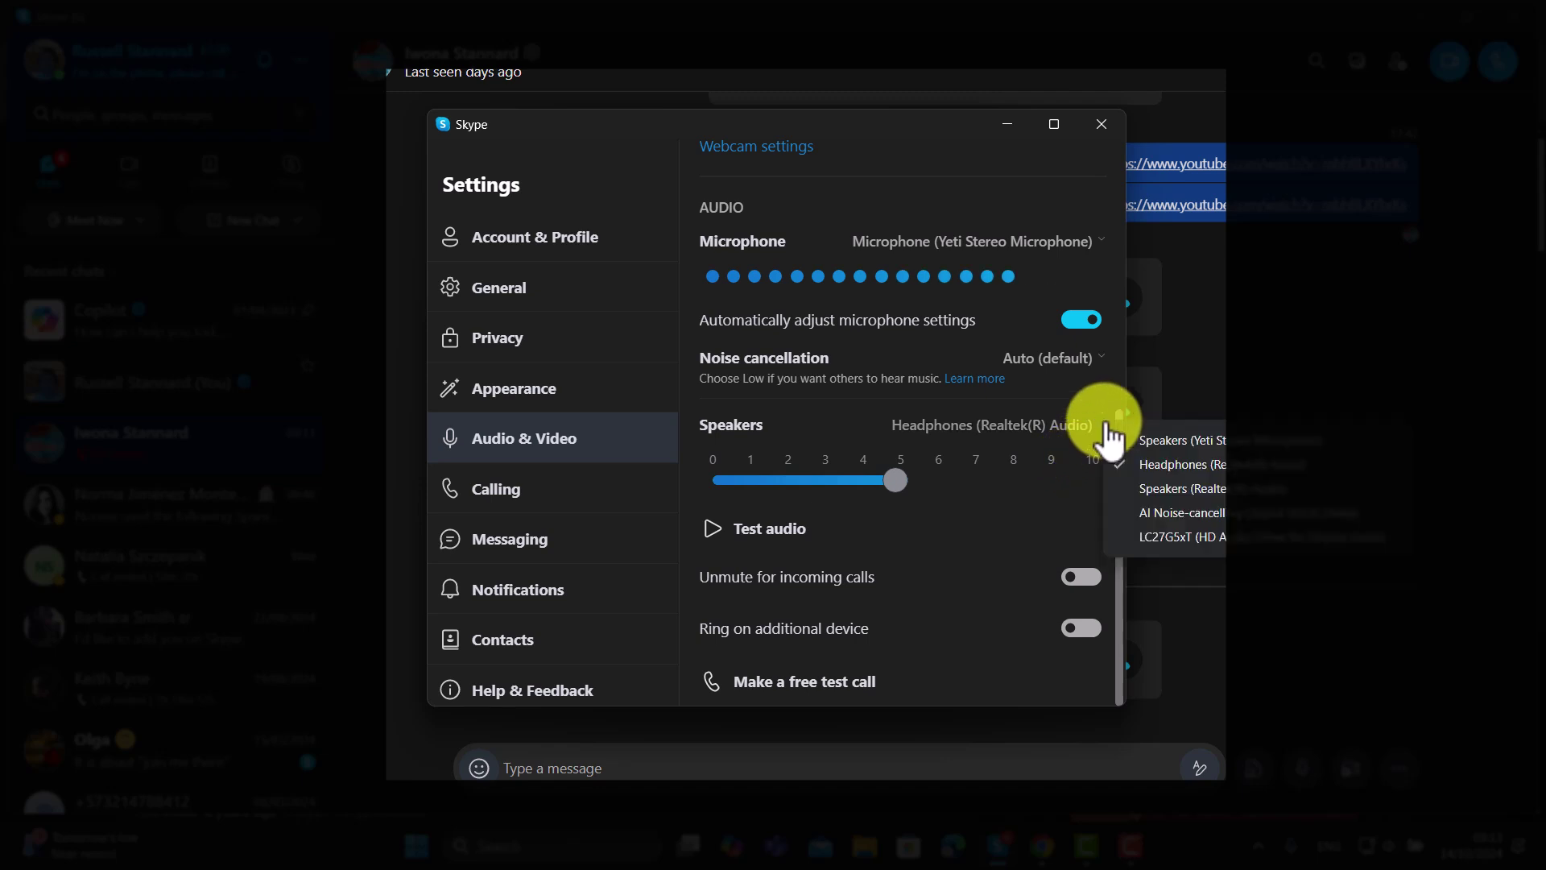
left_click(1155, 464)
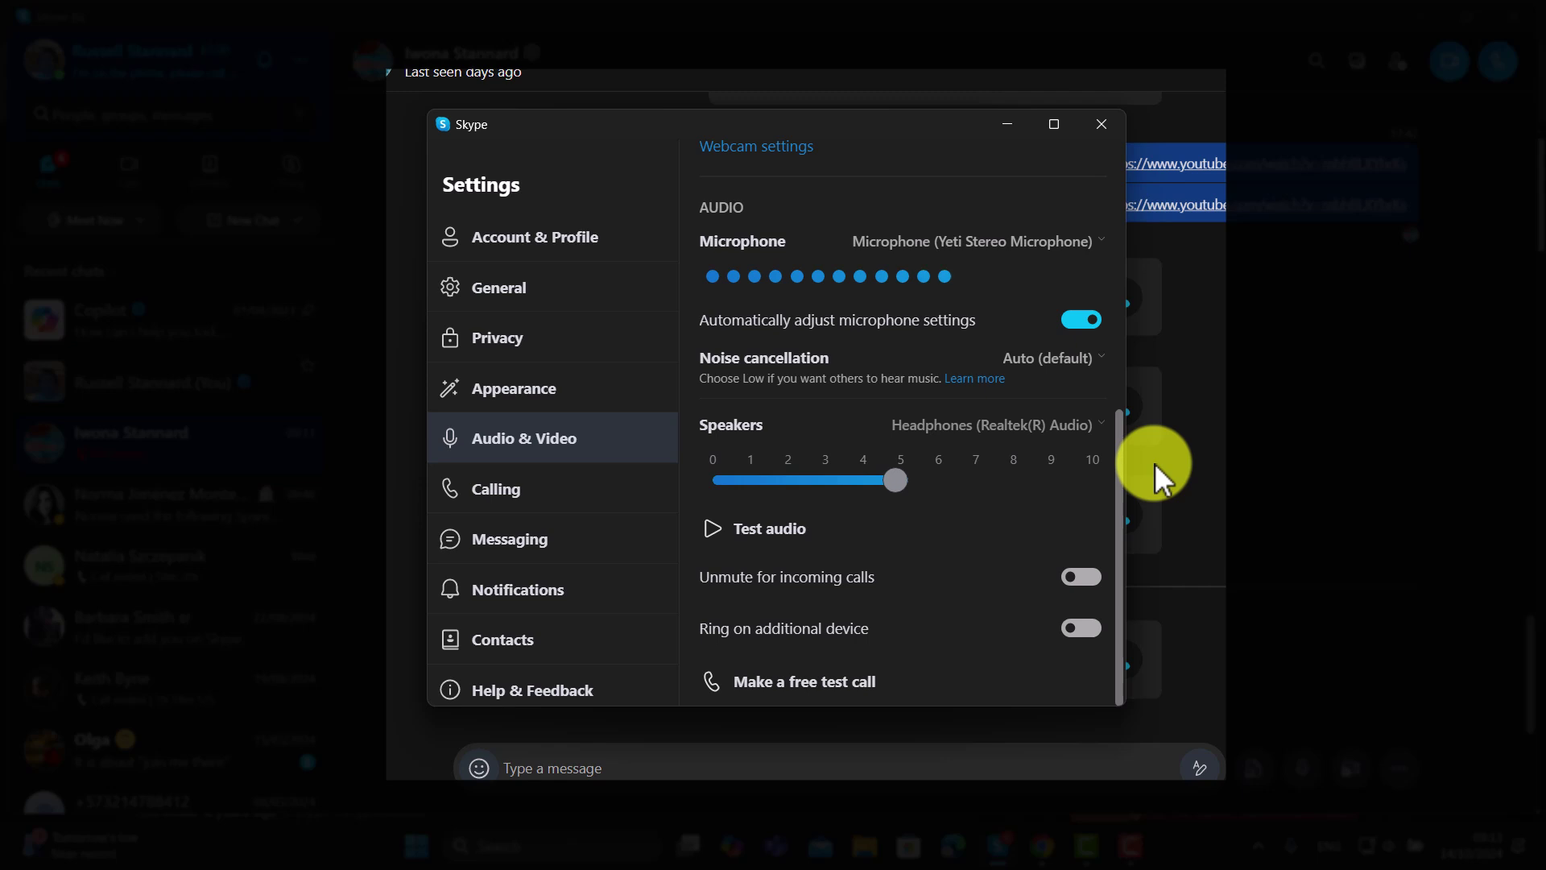
left_click_drag(1121, 500, 1119, 220)
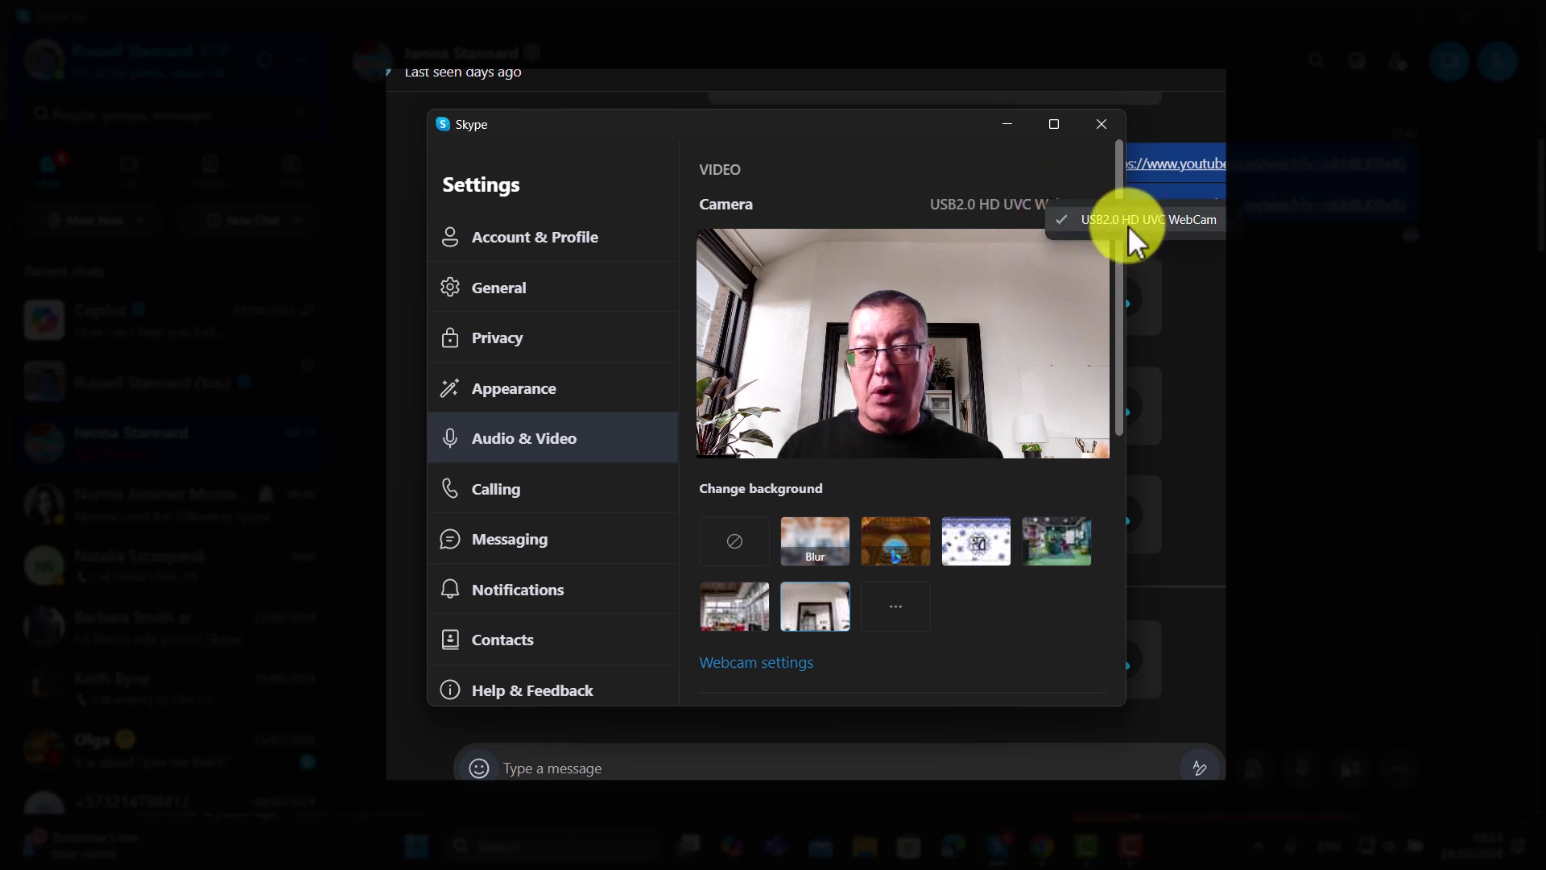
left_click_drag(1118, 216, 1107, 433)
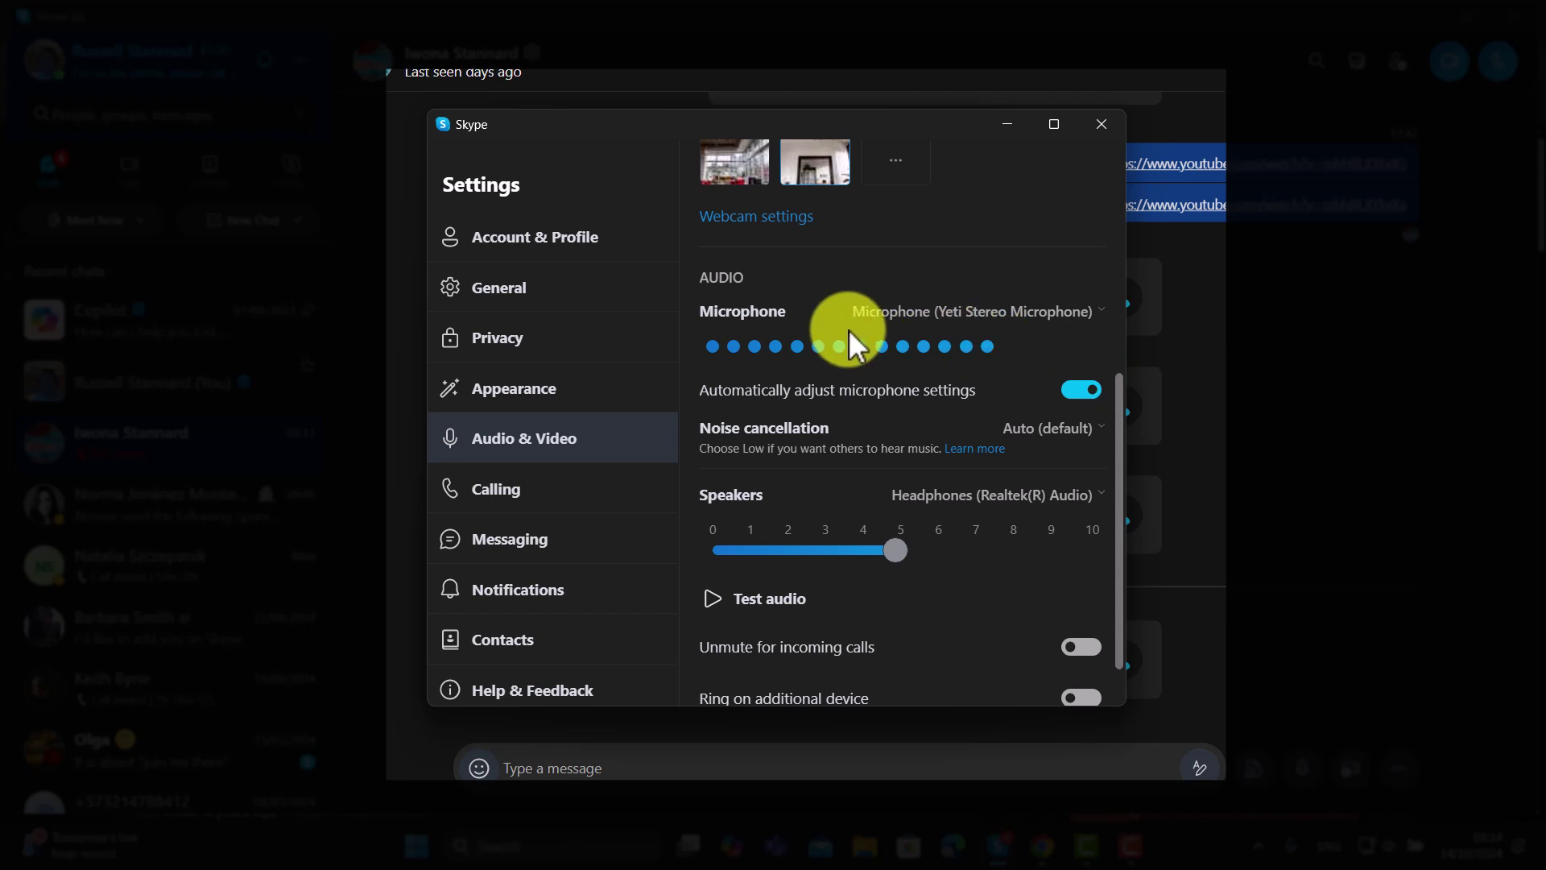
left_click(1108, 317)
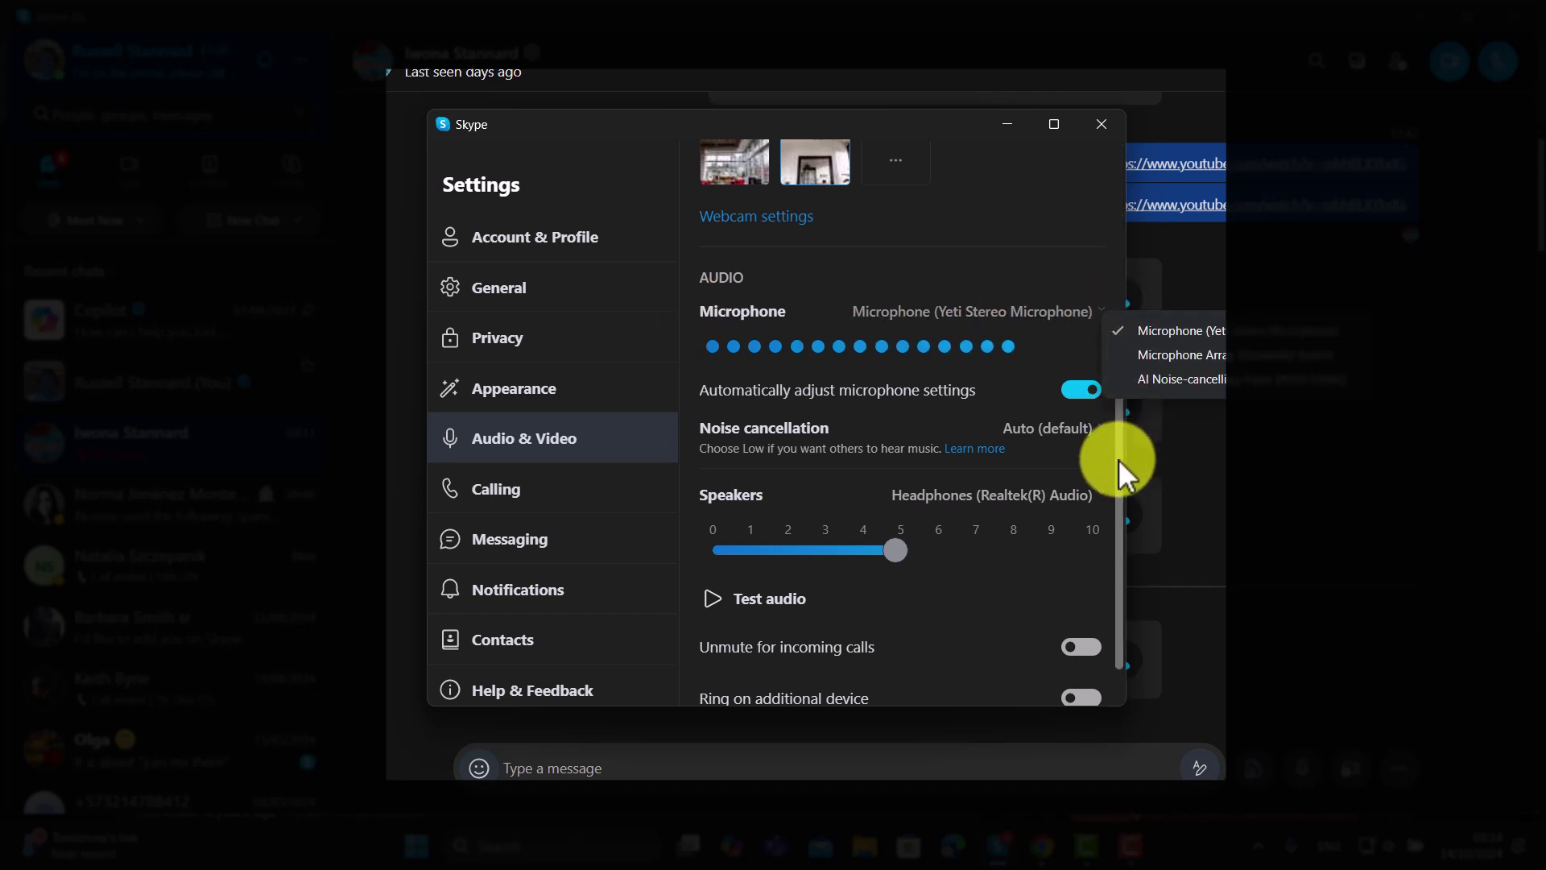
left_click_drag(1118, 464, 1113, 520)
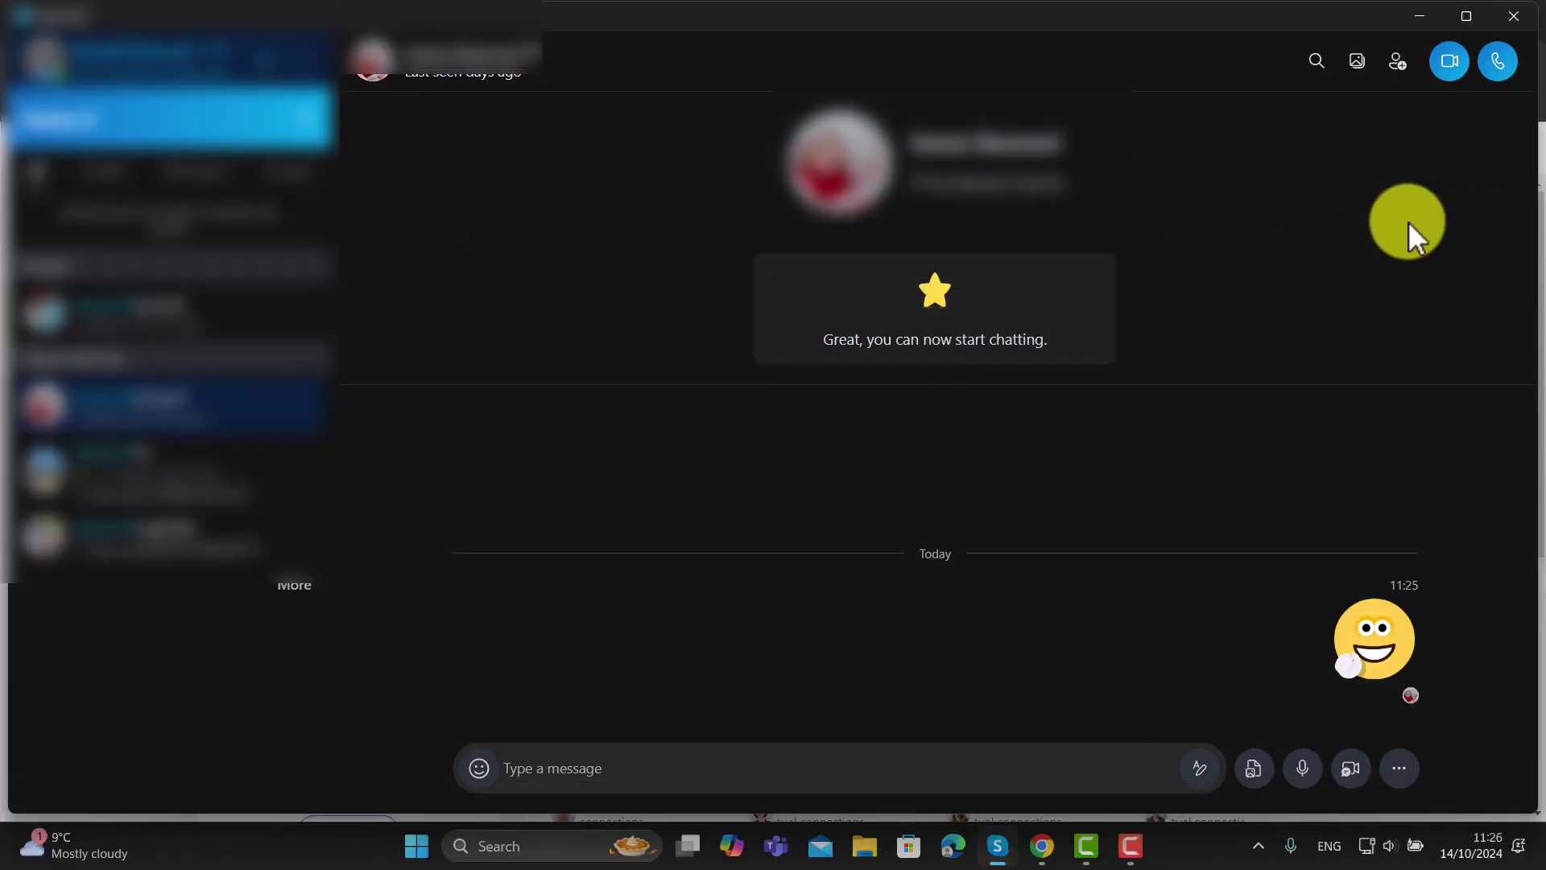
Start a video call with the contact and send 'Hello' in the call chat.
left_click(1450, 65)
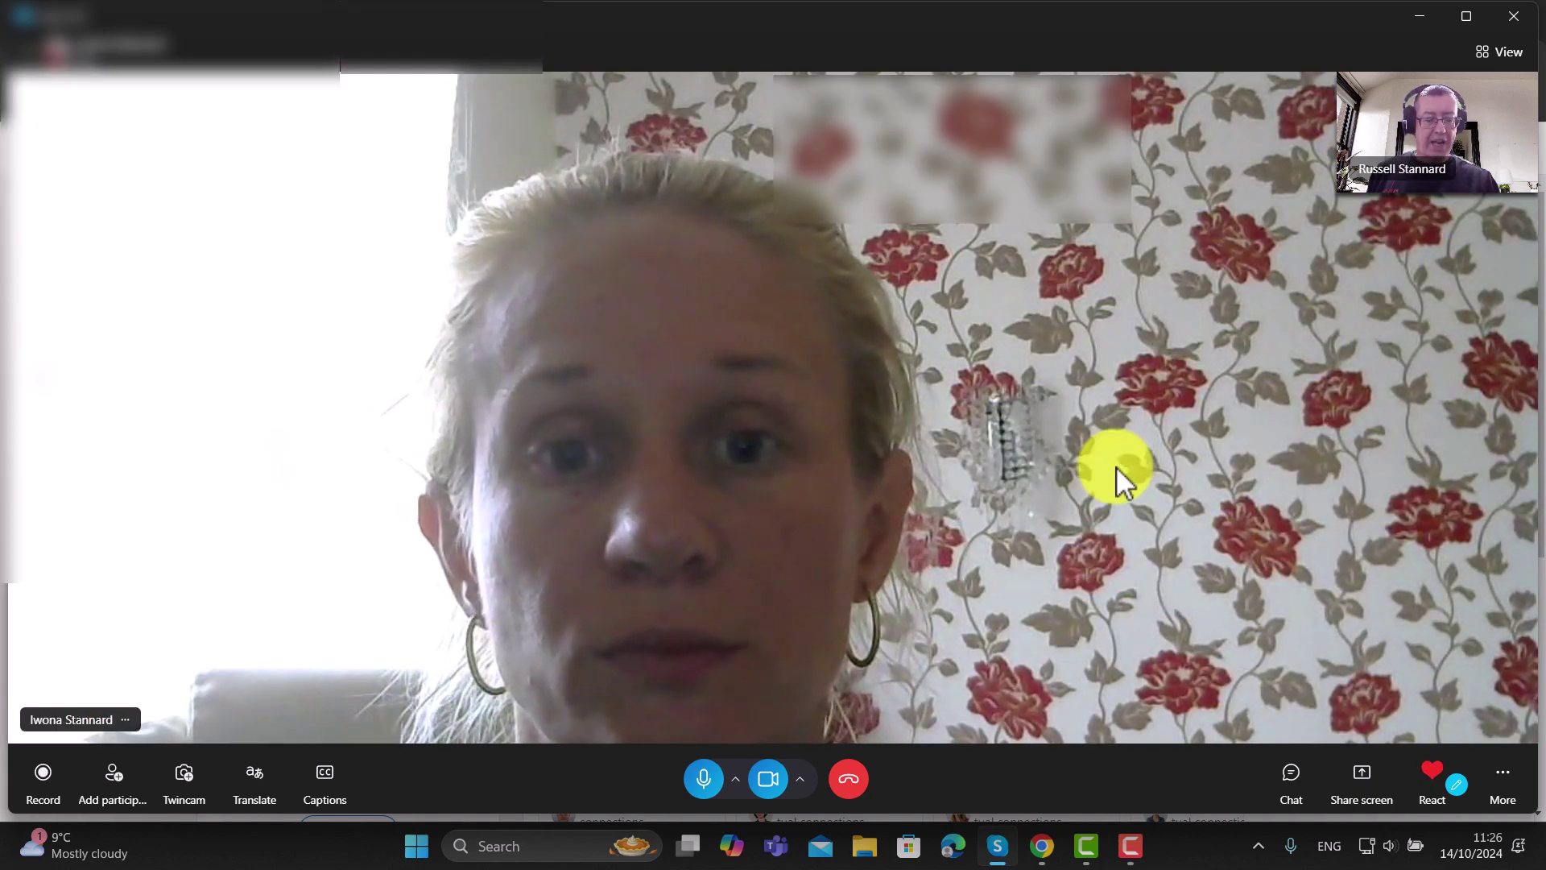
left_click(1289, 783)
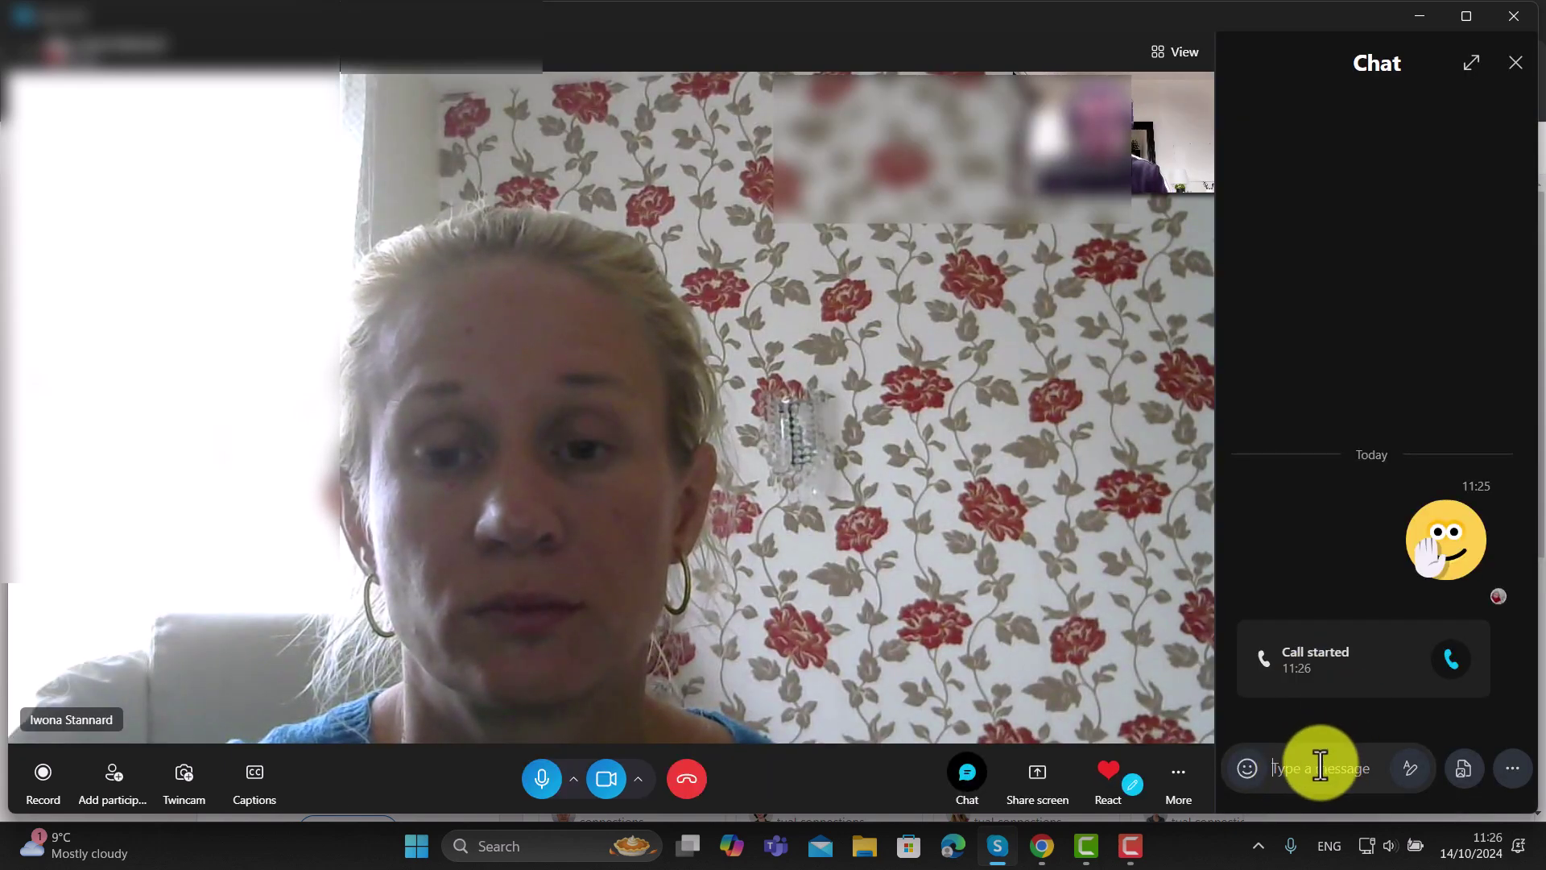
type("Hello")
key("Return")
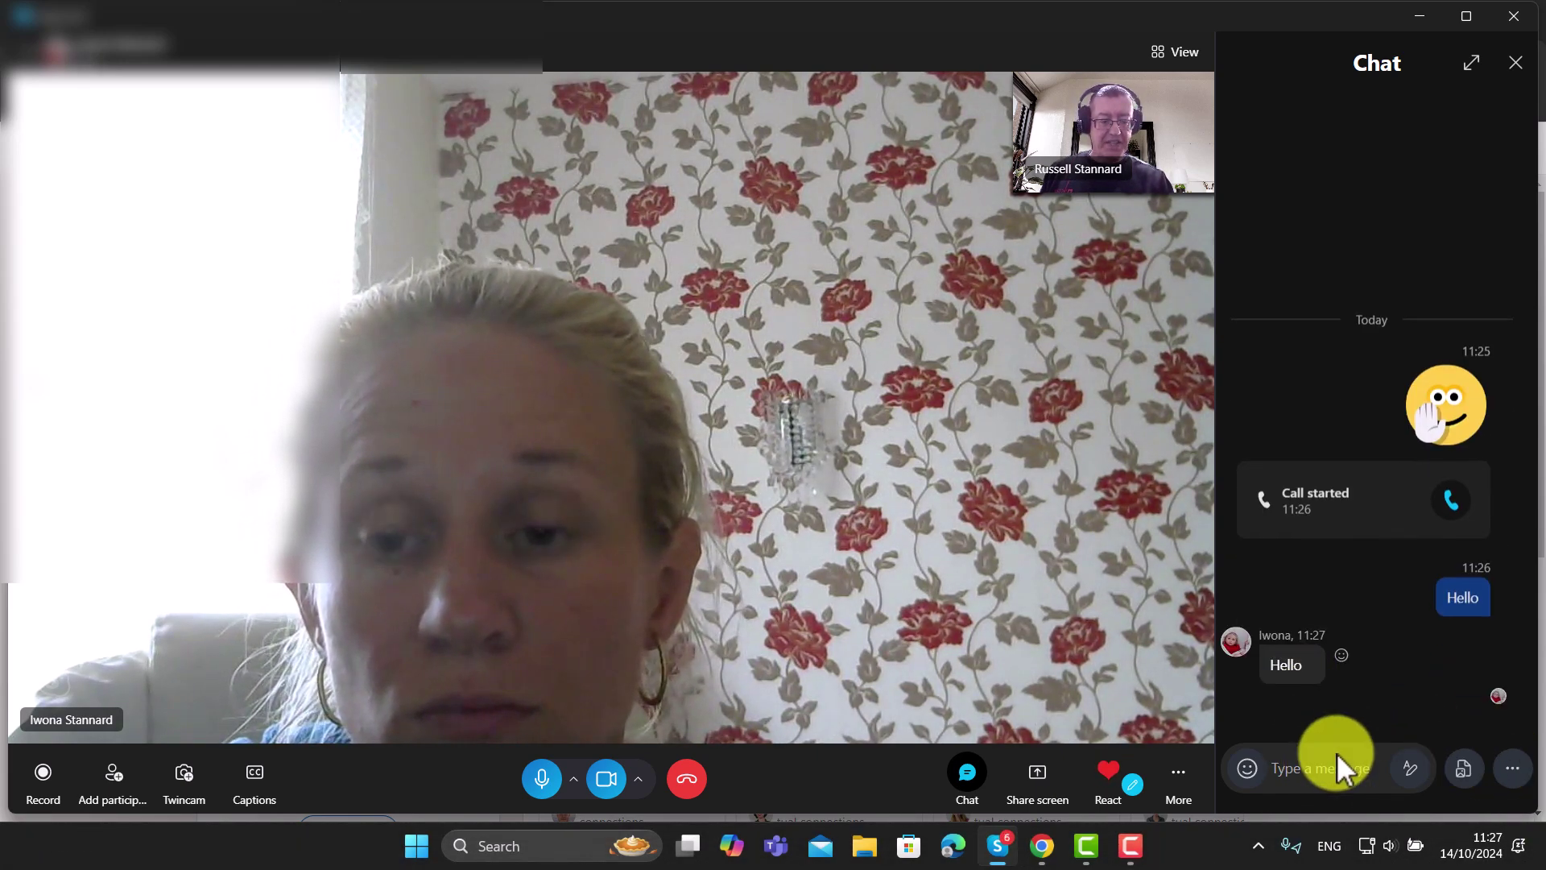
left_click(1464, 767)
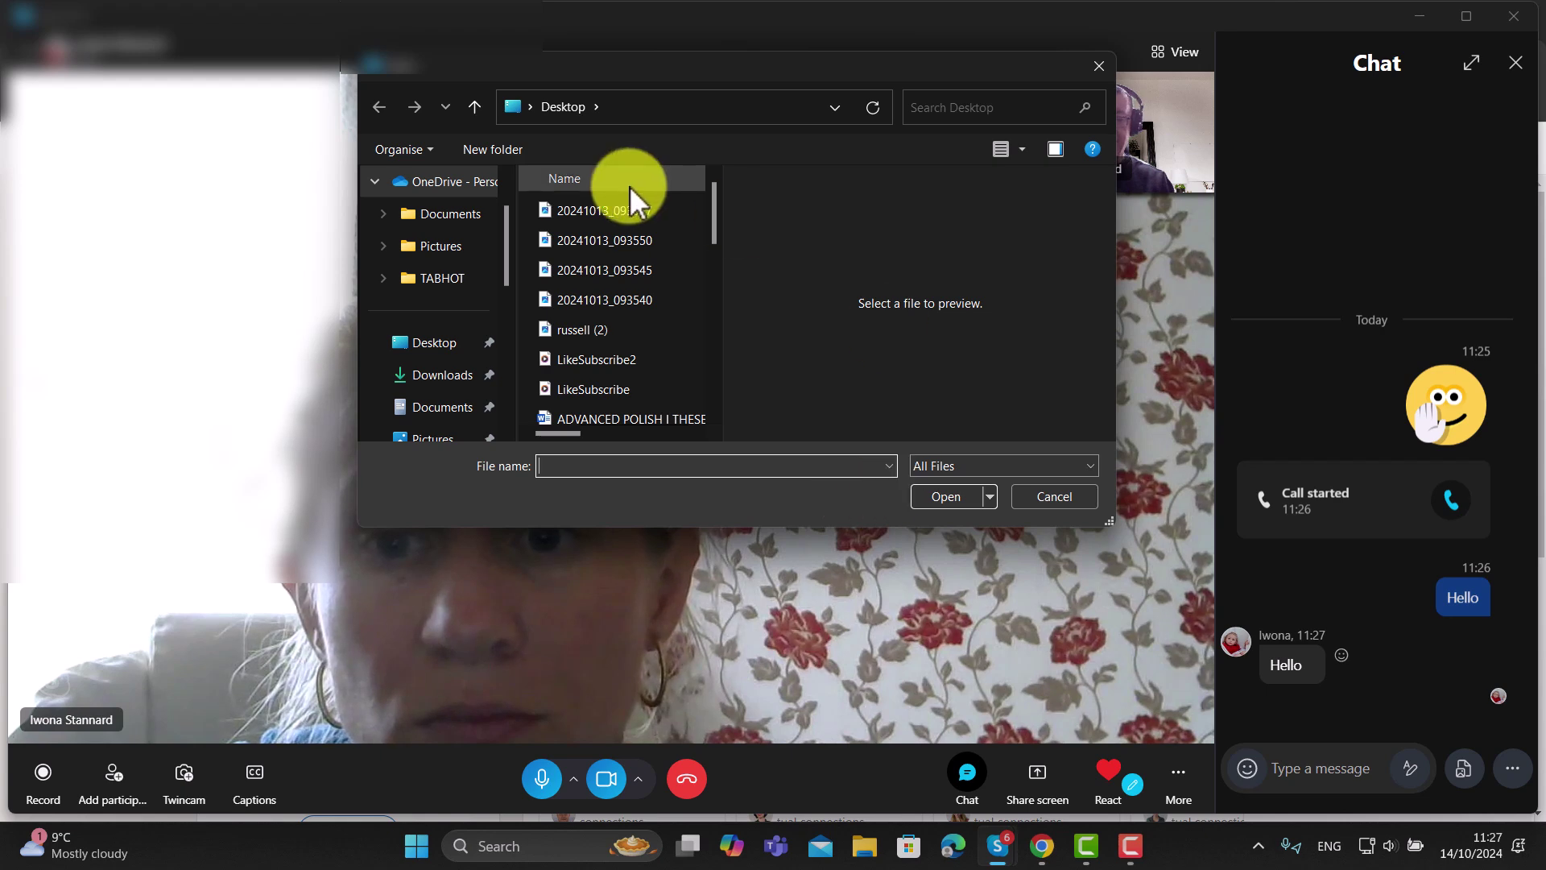
Attach the portrait photo from the Desktop and send it in the chat.
left_click(575, 333)
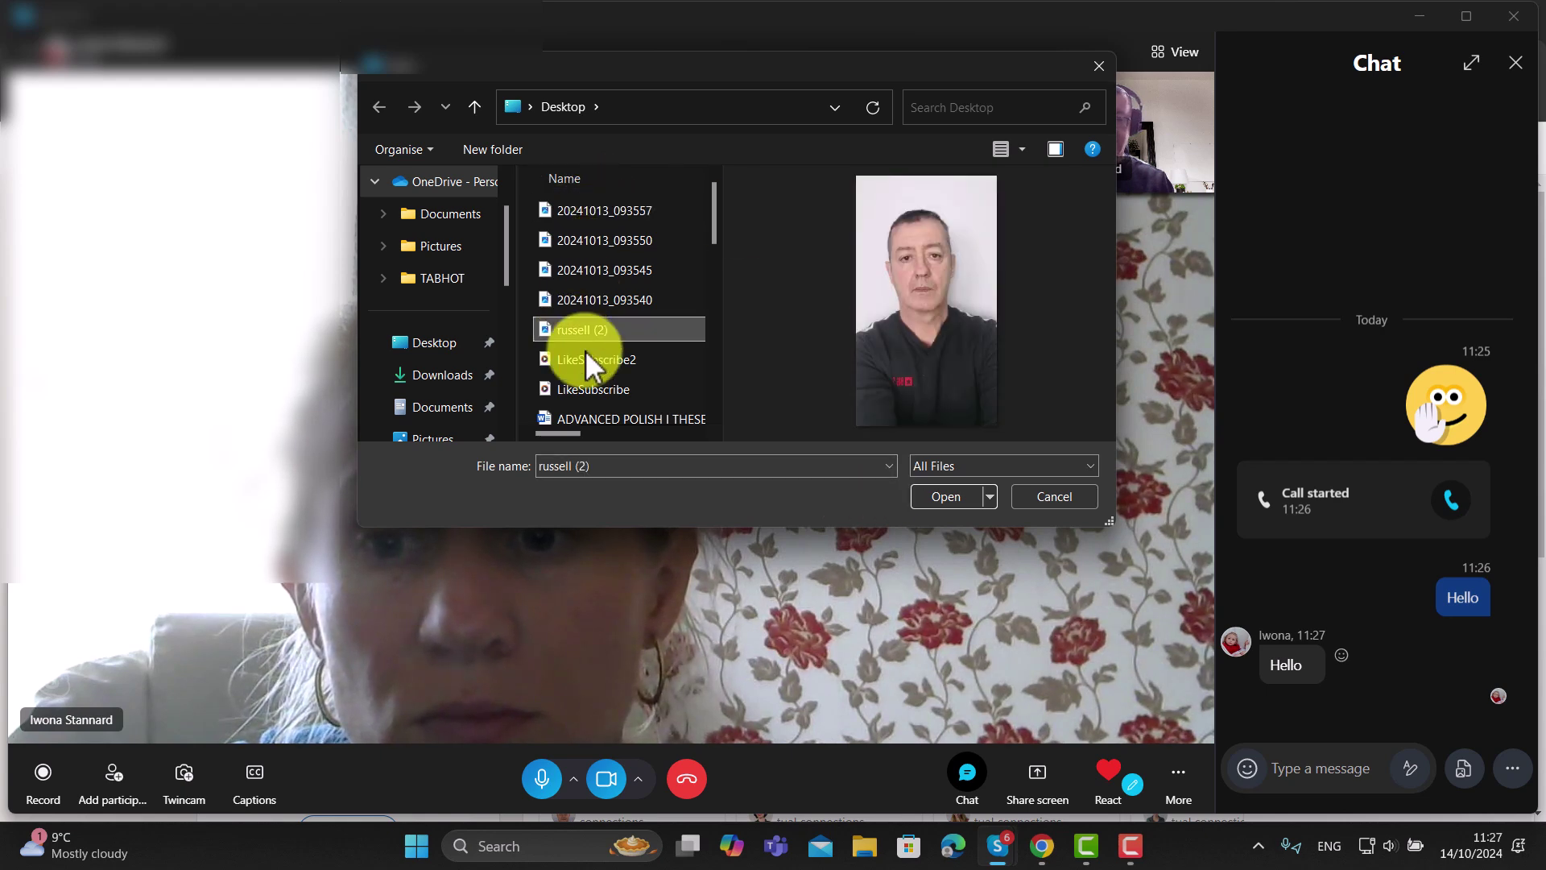
left_click(947, 497)
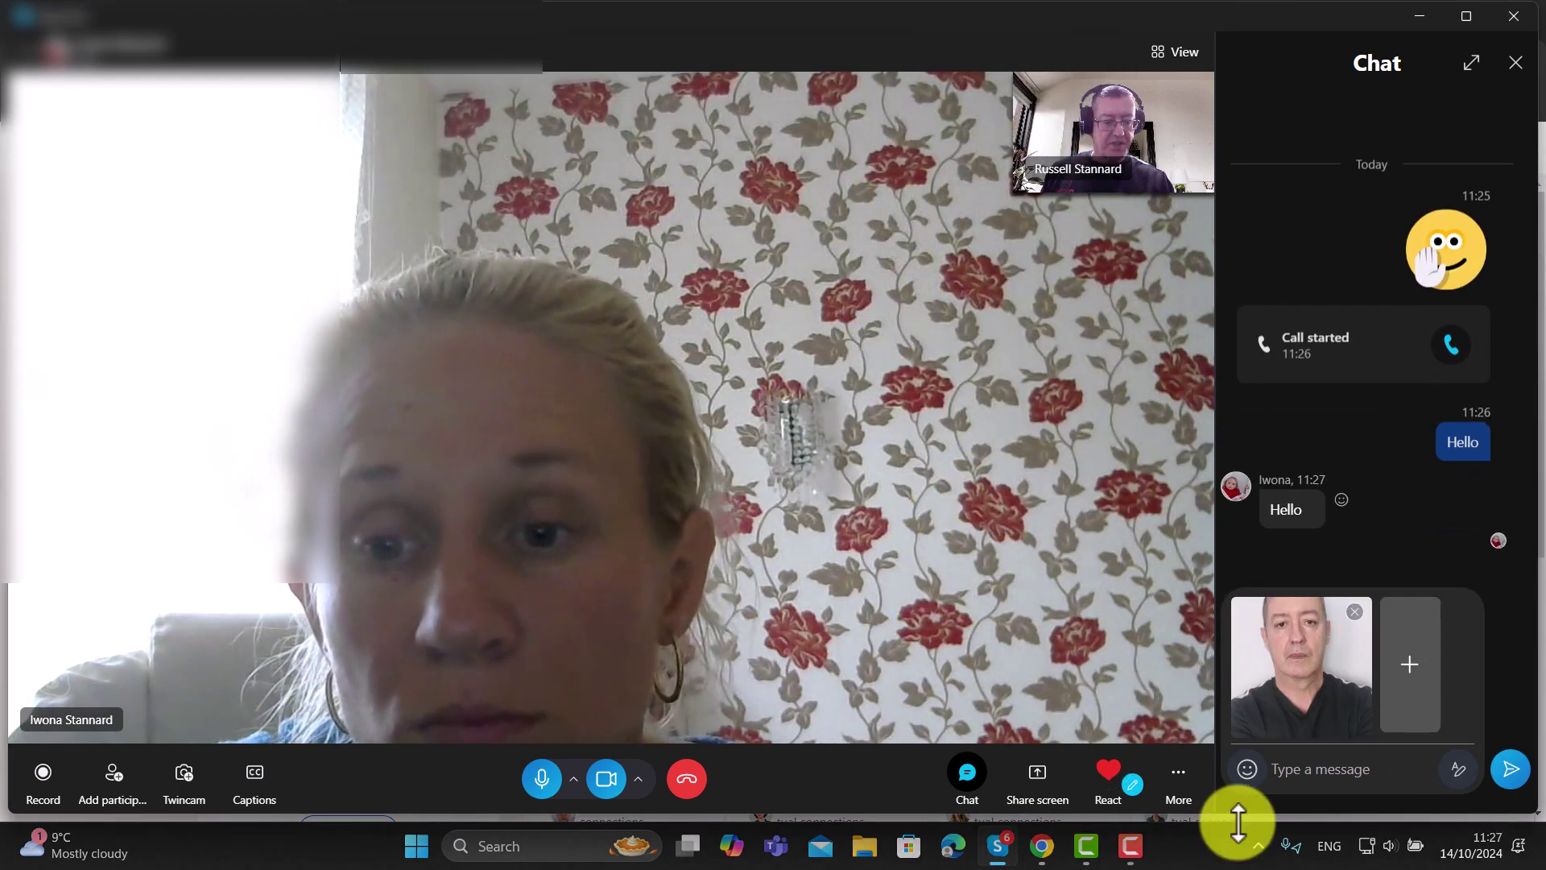
left_click(1510, 771)
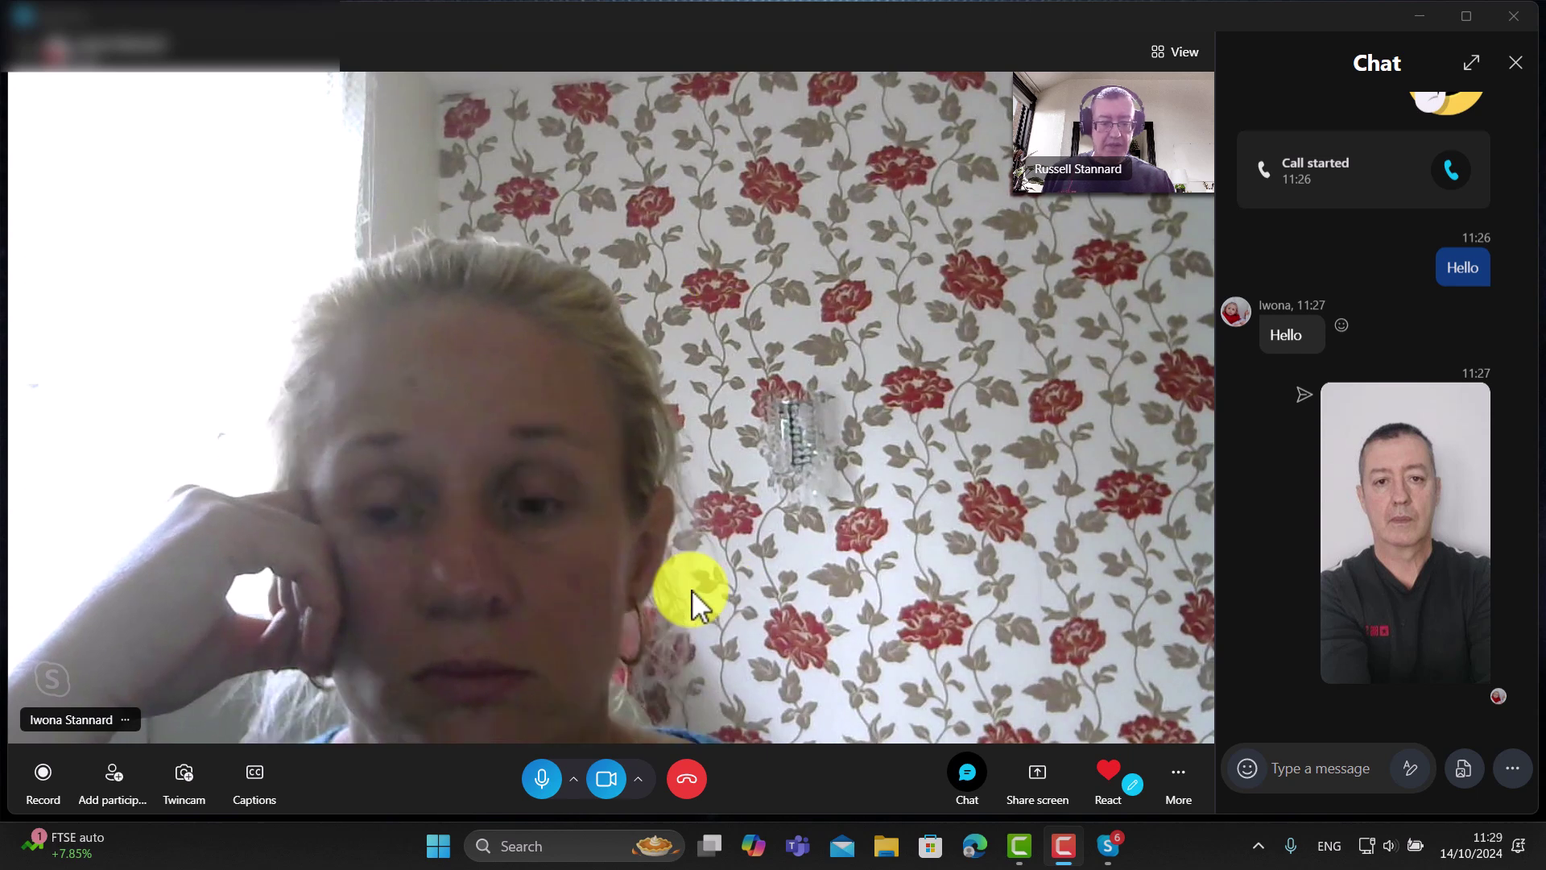
Close the call chat so the video fills the window.
left_click(1034, 781)
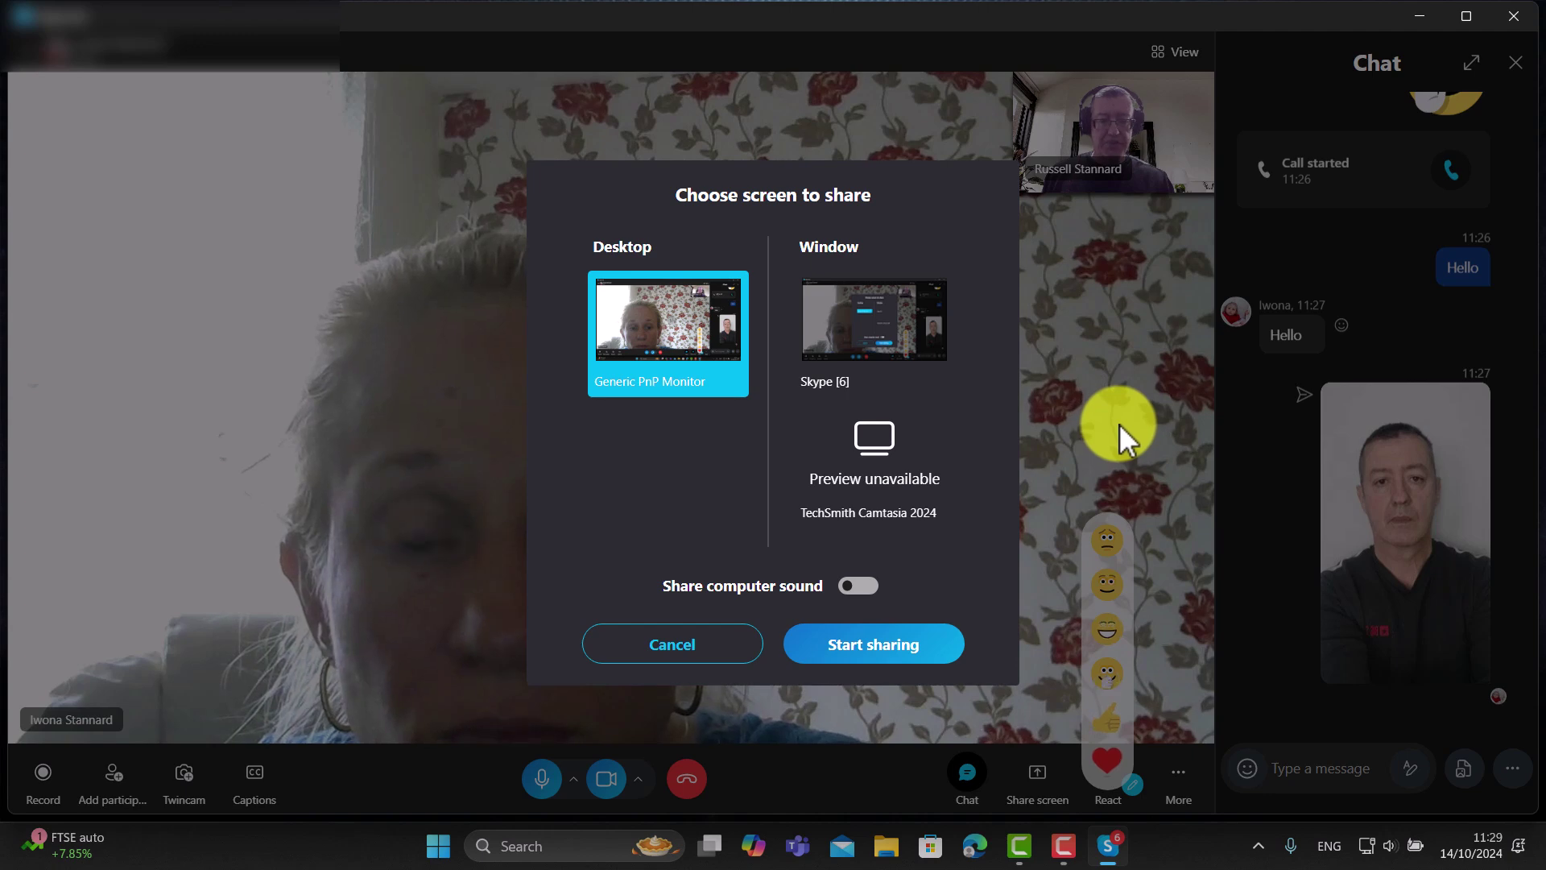
left_click(1526, 77)
left_click(1518, 64)
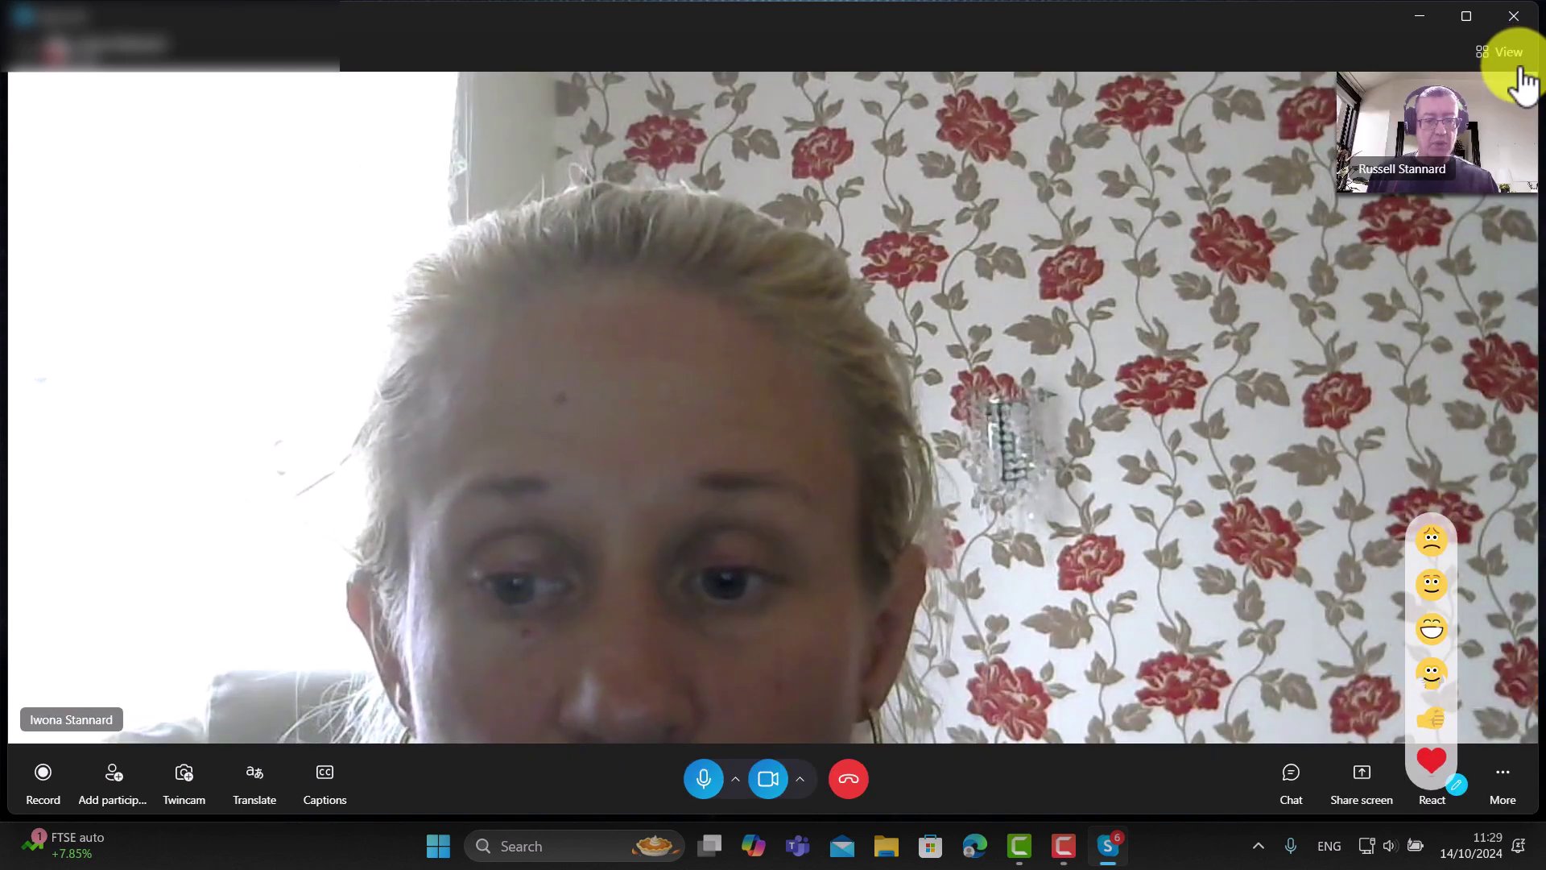
Share the desktop with computer sound, then minimise the call window.
left_click(1364, 780)
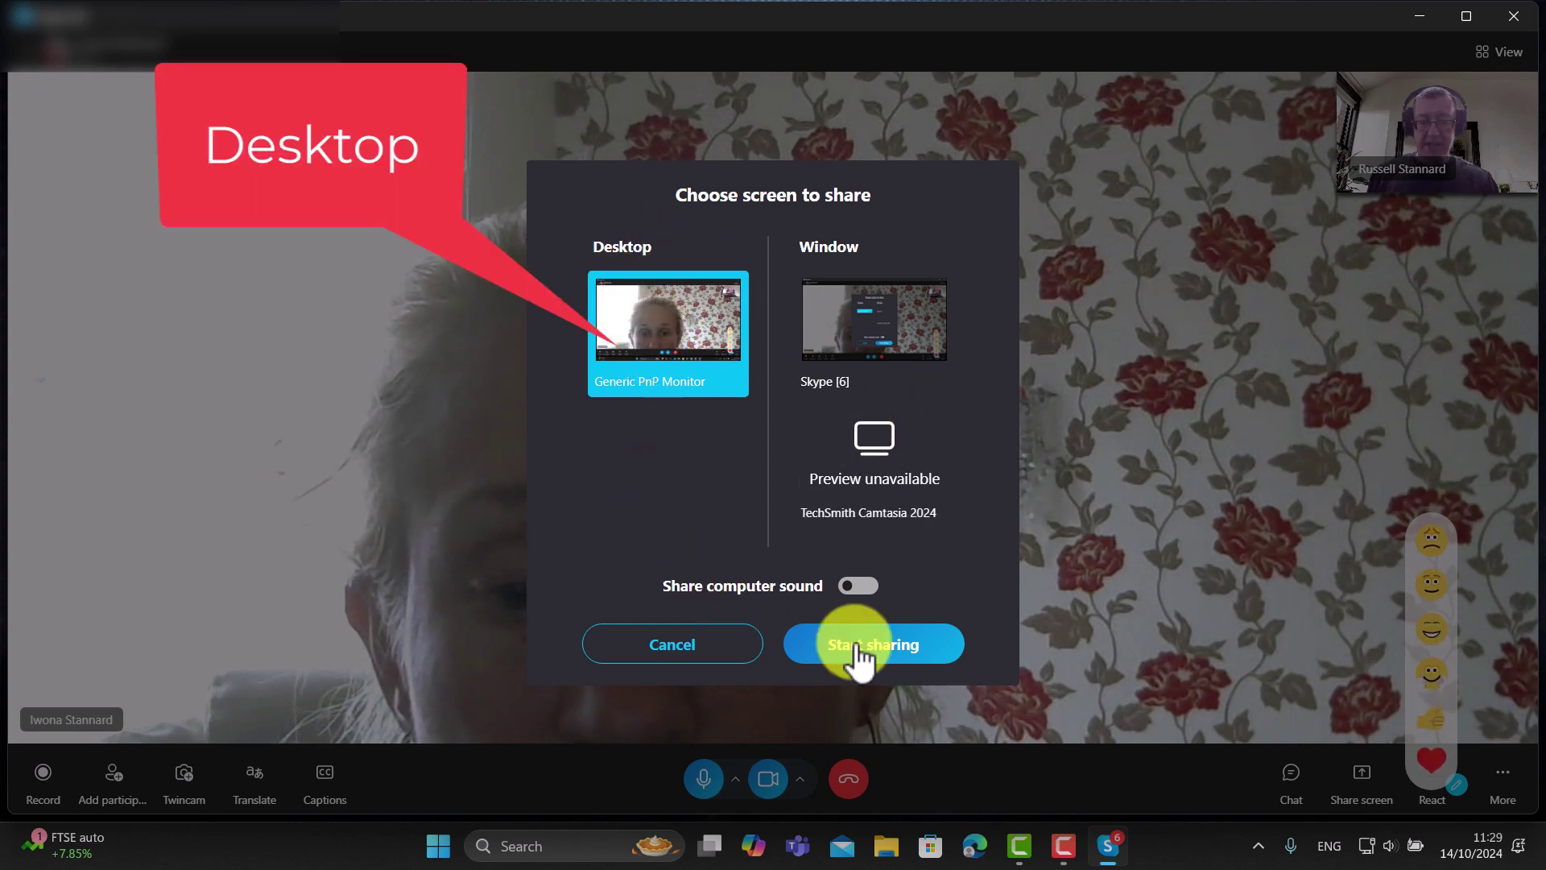
left_click(868, 592)
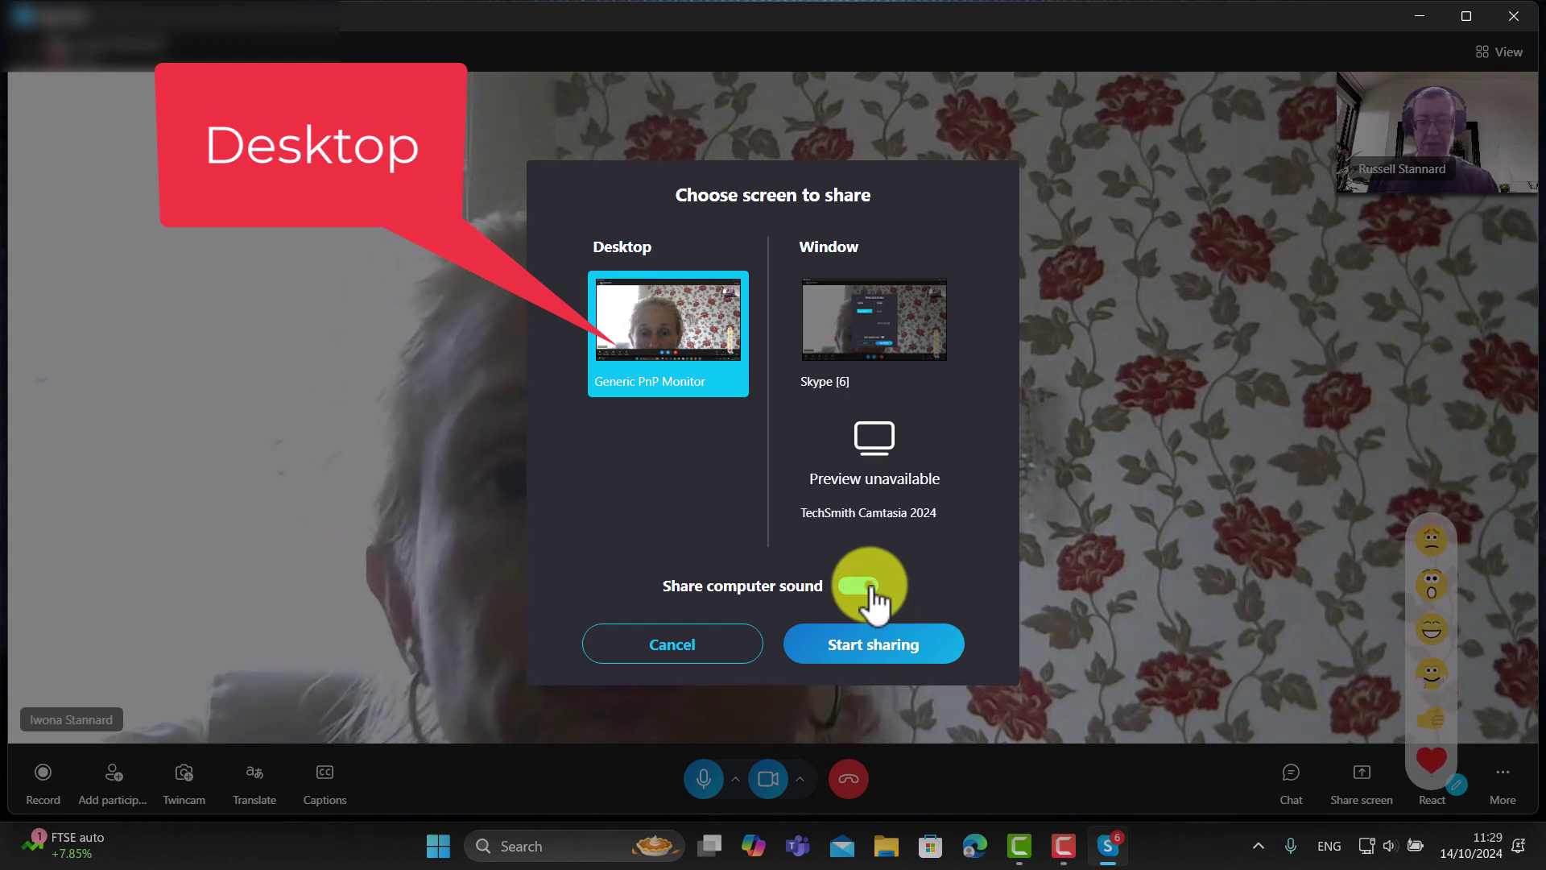
left_click(865, 644)
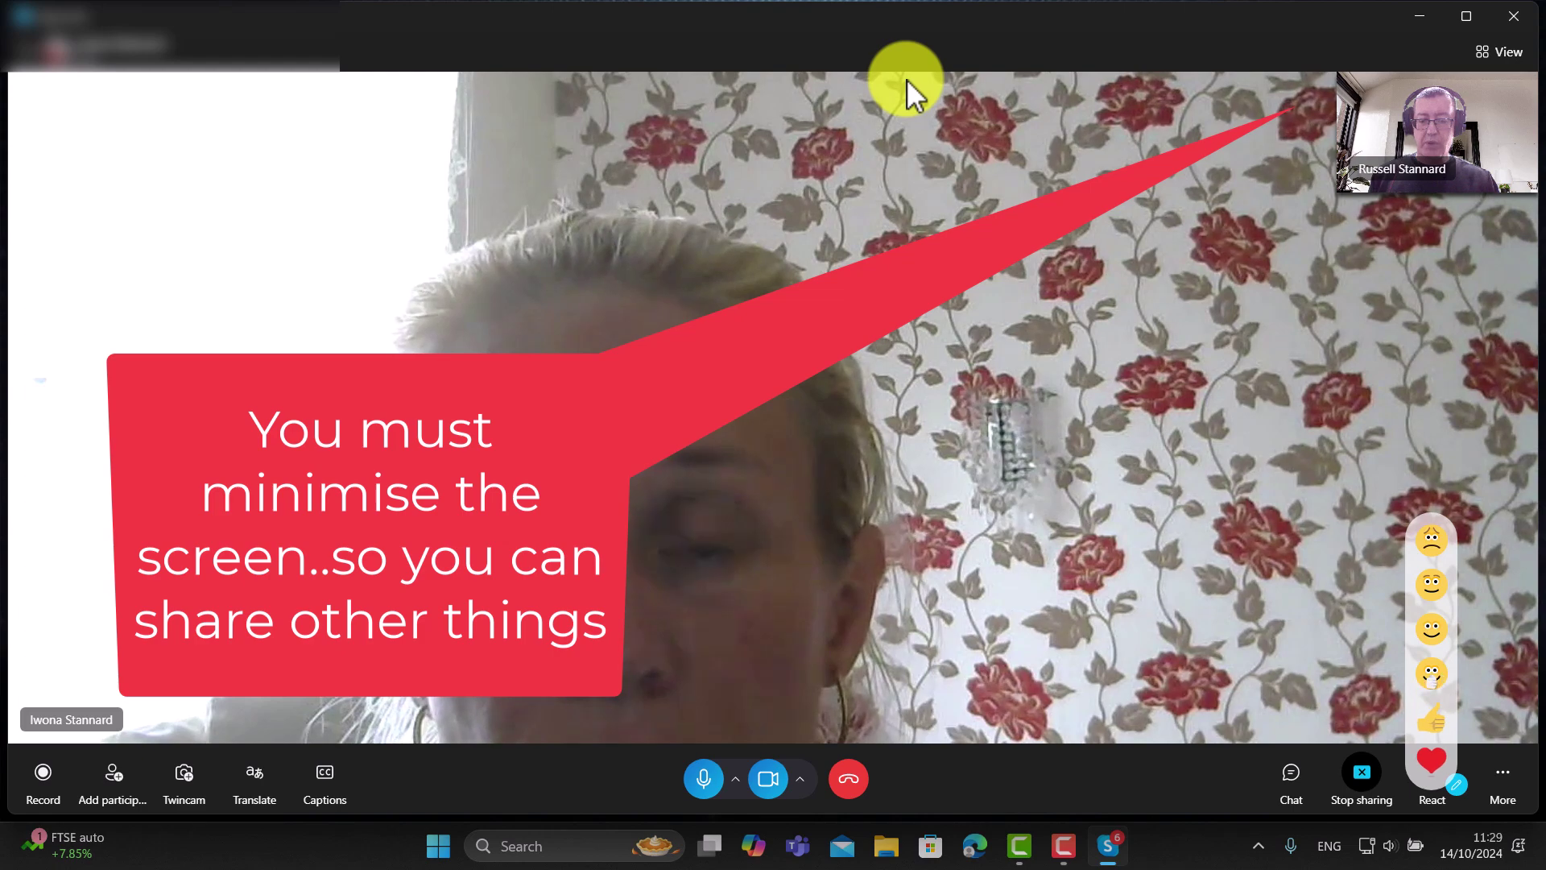
left_click(1420, 14)
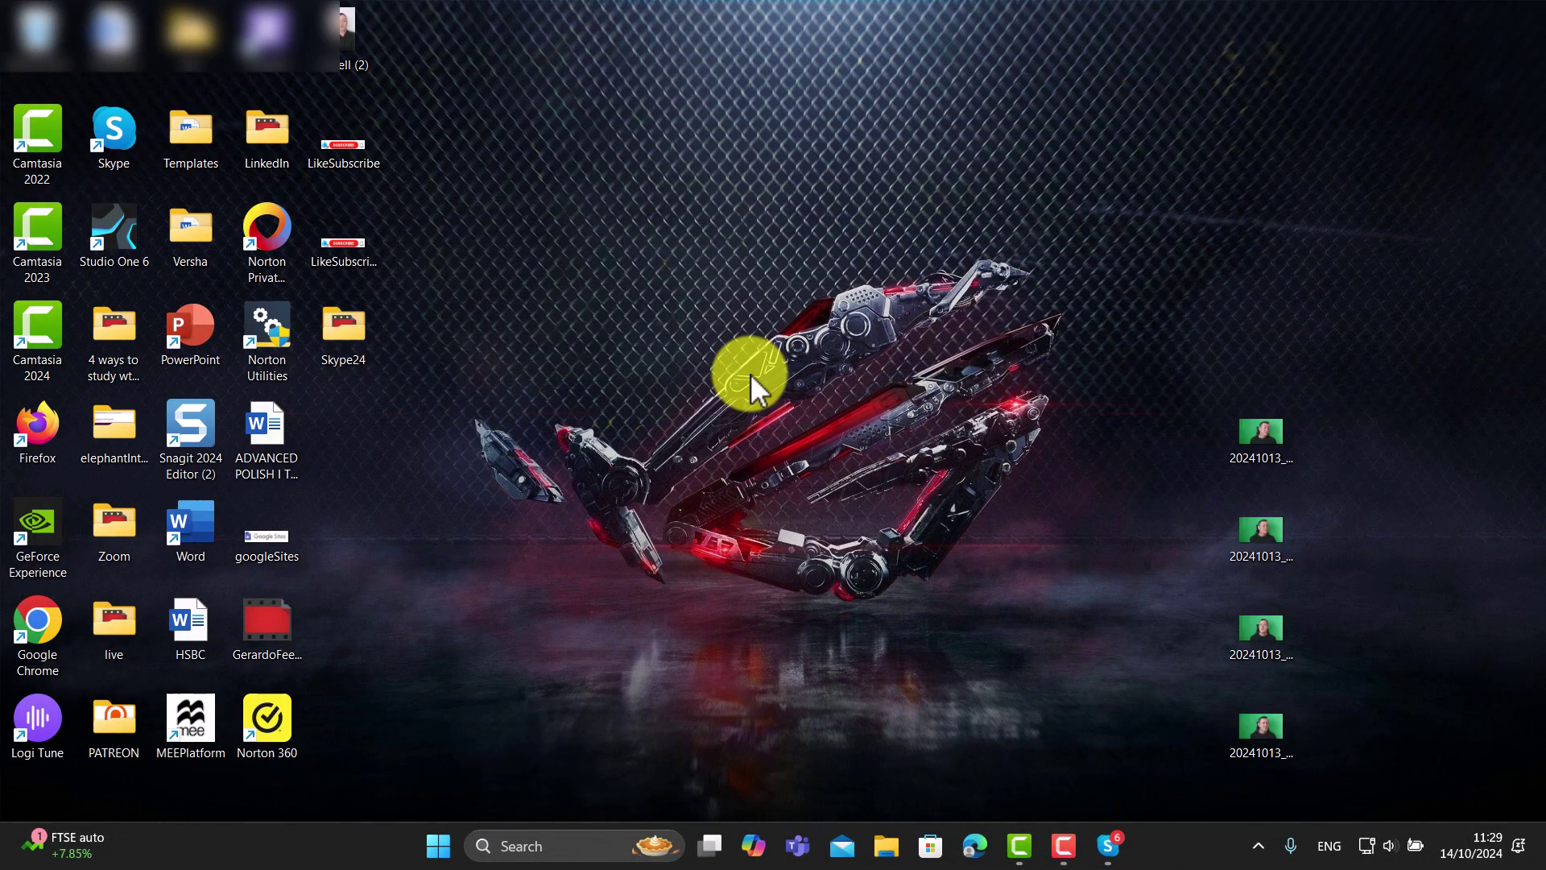